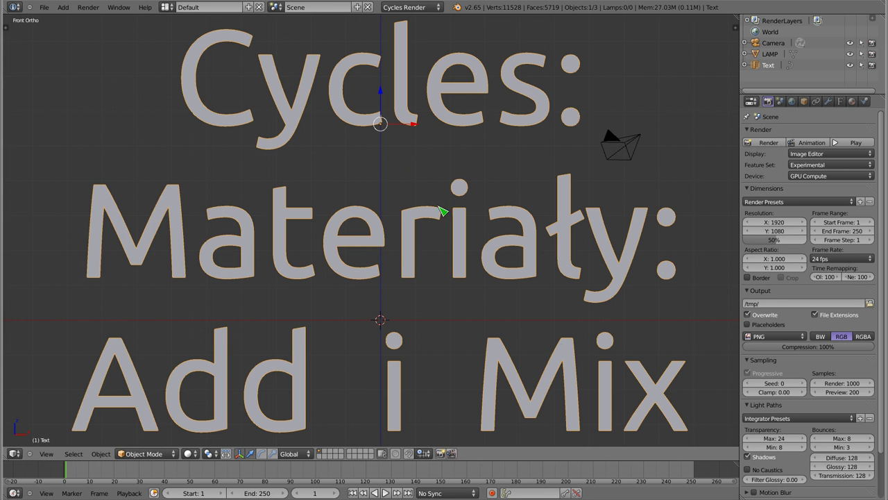
Step: Delete the title text object from the scene
{"action": "key", "text": "x"}
{"action": "left_click", "coordinate": [370, 230]}
Step: Add a plane and a cube, and lift the cube 1 unit along Z
{"action": "key", "text": "shift+a"}
{"action": "mouse_move", "coordinate": [298, 231]}
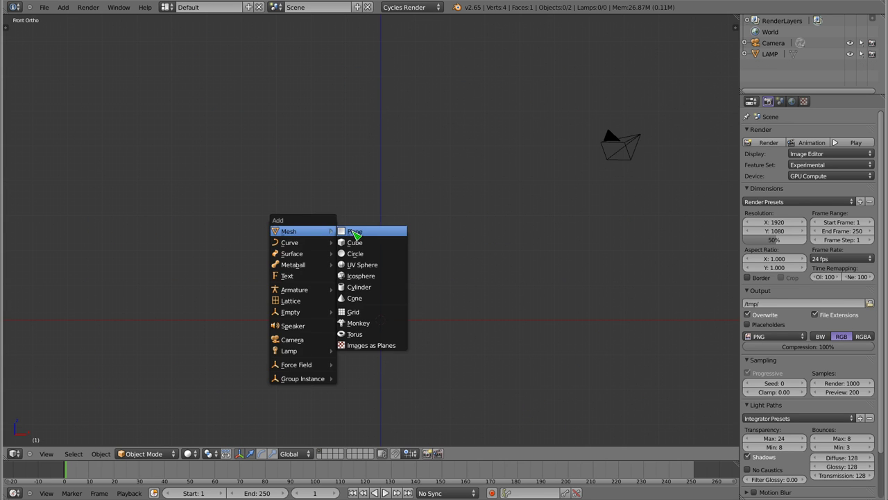
{"action": "left_click", "coordinate": [356, 233]}
{"action": "key", "text": "shift+a"}
{"action": "left_click", "coordinate": [426, 286]}
{"action": "mouse_move", "coordinate": [426, 286]}
{"action": "middle_mouse_down"}
{"action": "mouse_move", "coordinate": [365, 354]}
{"action": "mouse_move", "coordinate": [391, 273]}
{"action": "middle_mouse_up"}
{"action": "key", "text": "g"}
{"action": "key", "text": "z"}
{"action": "key", "text": "1"}
{"action": "key", "text": "Return"}
{"action": "middle_click_drag", "start_coordinate": [413, 321], "coordinate": [421, 324]}
Step: Switch to the Cycles layout with Rendered viewport shading and select the cube
{"action": "left_click", "coordinate": [169, 13]}
{"action": "left_click", "coordinate": [189, 55]}
{"action": "left_click", "coordinate": [550, 216]}
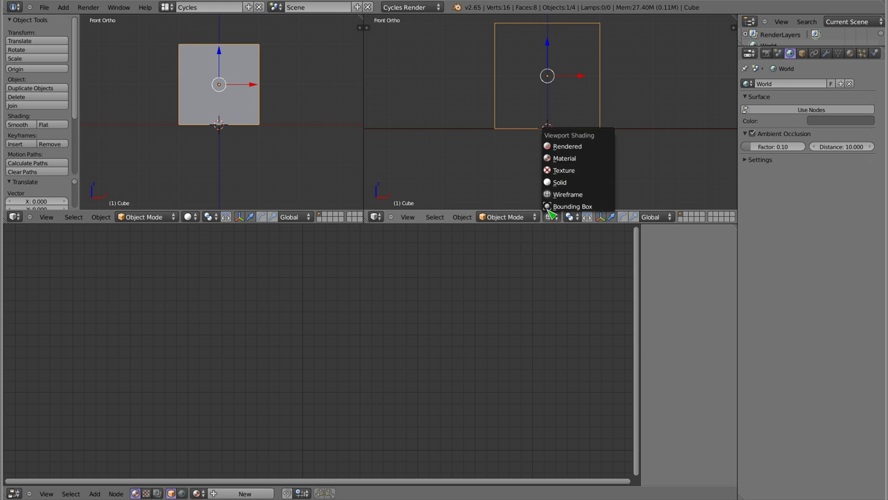
{"action": "left_click", "coordinate": [562, 156]}
{"action": "scroll", "coordinate": [534, 155], "scroll_direction": "down", "scroll_amount": 3}
{"action": "scroll", "coordinate": [576, 129], "scroll_direction": "down", "scroll_amount": 2}
{"action": "scroll", "coordinate": [541, 109], "scroll_direction": "down", "scroll_amount": 1}
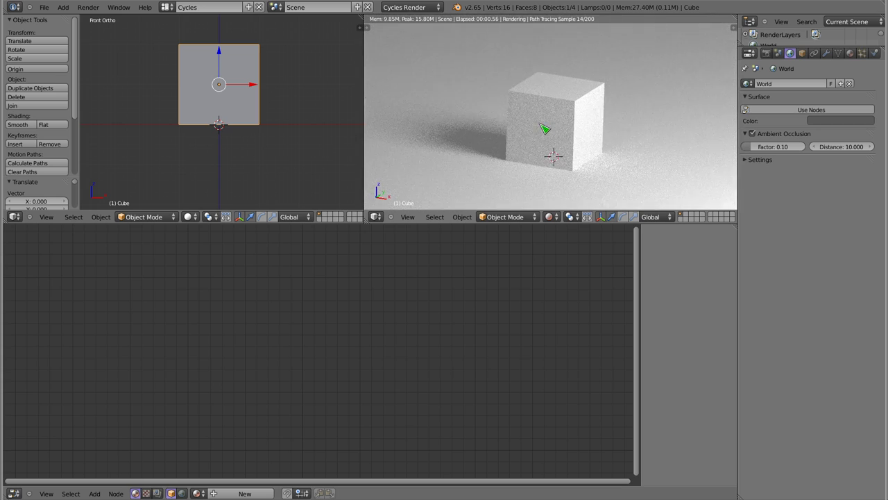
{"action": "scroll", "coordinate": [548, 129], "scroll_direction": "up", "scroll_amount": 1}
{"action": "right_click", "coordinate": [558, 124]}
{"action": "right_click", "coordinate": [555, 116]}
Step: Add a new cube material, move the Diffuse BSDF and Output nodes apart, and duplicate the BSDF
{"action": "left_click", "coordinate": [850, 53]}
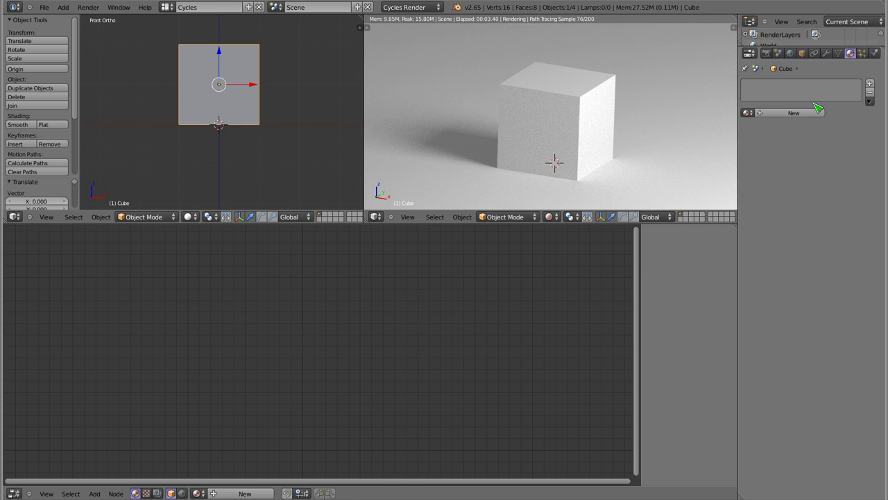
{"action": "left_click", "coordinate": [817, 111]}
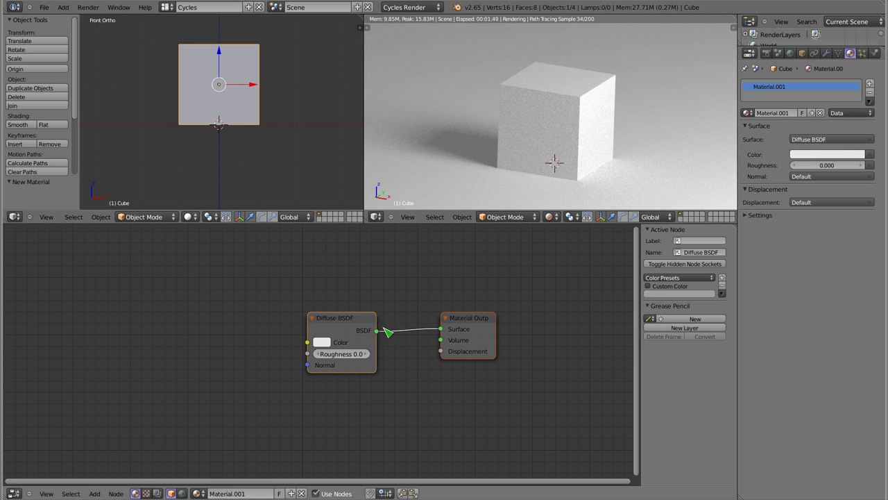
{"action": "left_click_drag", "start_coordinate": [485, 329], "coordinate": [491, 319]}
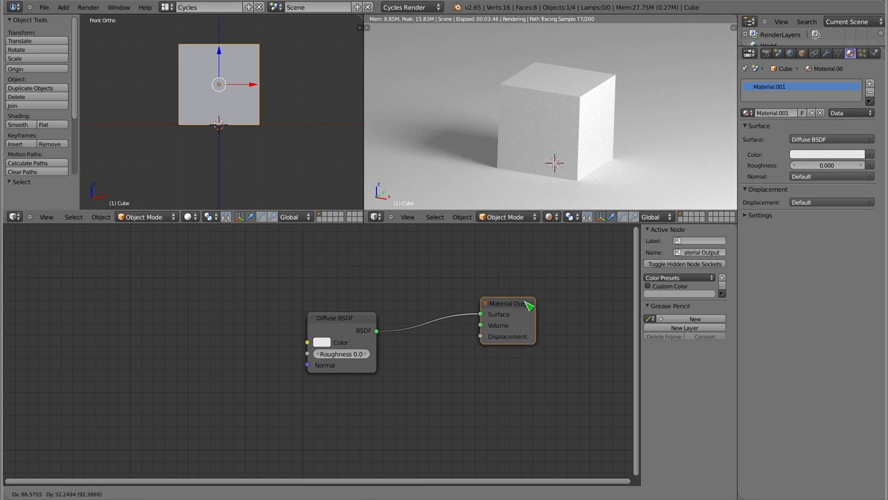
{"action": "left_click_drag", "start_coordinate": [356, 319], "coordinate": [346, 320]}
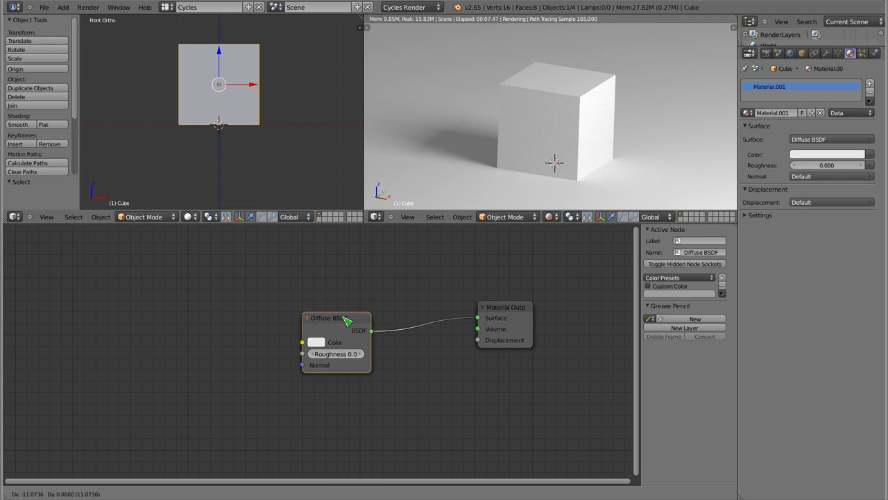
{"action": "left_click_drag", "start_coordinate": [347, 320], "coordinate": [277, 266]}
{"action": "key", "text": "shift+d"}
Step: Place the duplicate Diffuse BSDF below, cut the output link, and colour the nodes red and green
{"action": "left_click", "coordinate": [265, 332]}
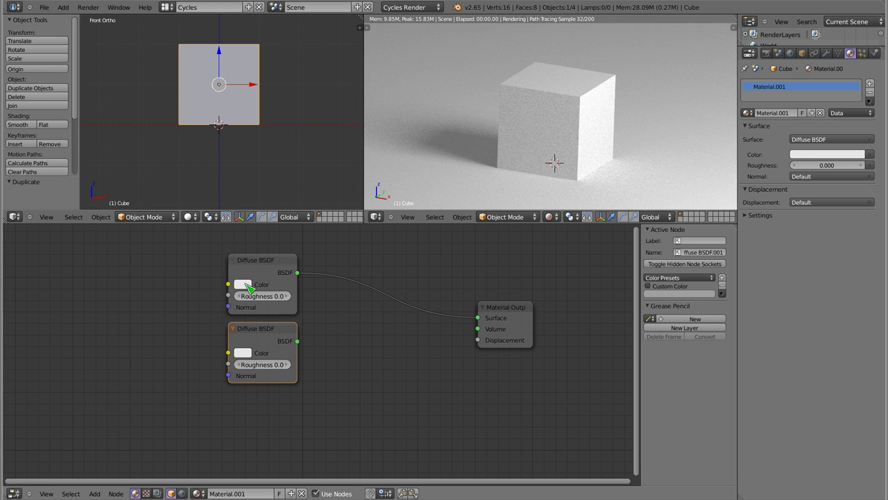
{"action": "right_click_drag", "start_coordinate": [374, 278], "coordinate": [375, 291], "text": "ctrl"}
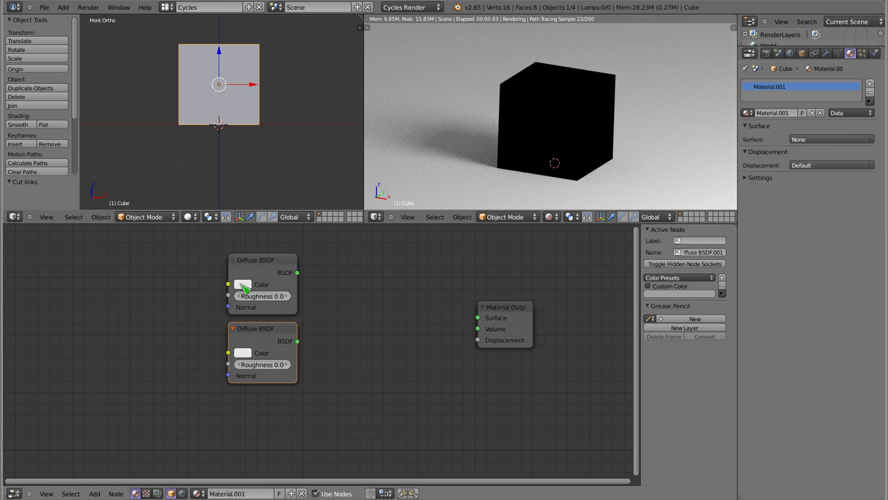
{"action": "left_click", "coordinate": [242, 284]}
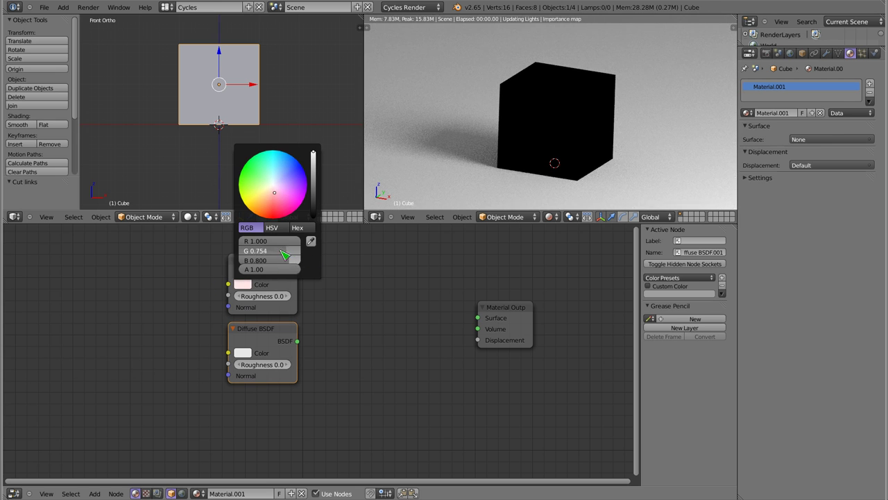
{"action": "left_click_drag", "start_coordinate": [291, 251], "coordinate": [243, 251]}
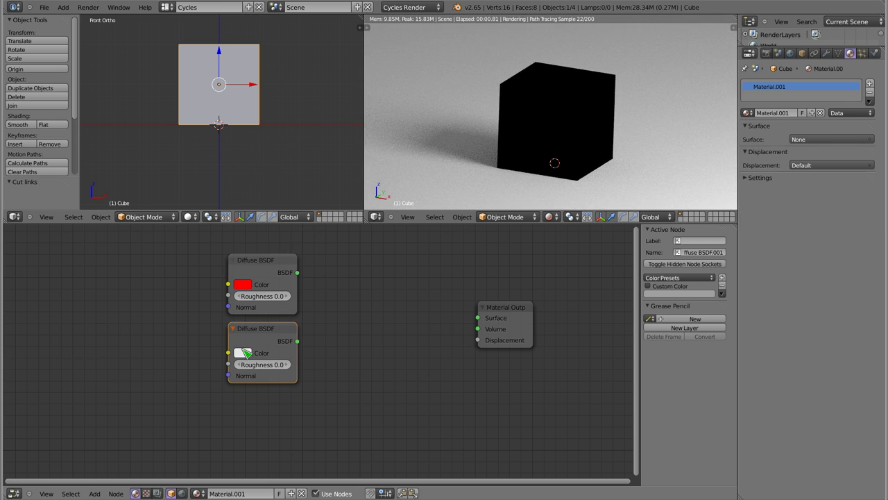
{"action": "left_click", "coordinate": [242, 353]}
{"action": "left_click_drag", "start_coordinate": [290, 310], "coordinate": [225, 308]}
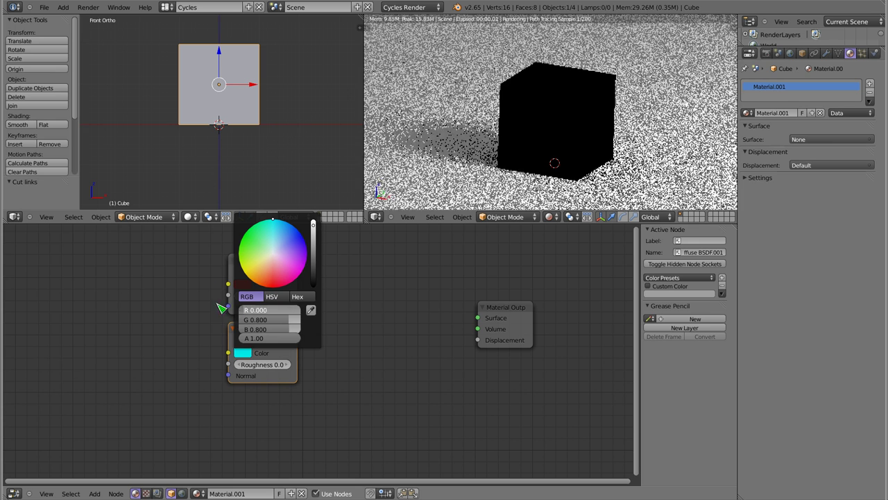
{"action": "mouse_move", "coordinate": [291, 329]}
{"action": "left_mouse_down"}
{"action": "mouse_move", "coordinate": [233, 330]}
{"action": "mouse_move", "coordinate": [292, 324]}
{"action": "left_mouse_up"}
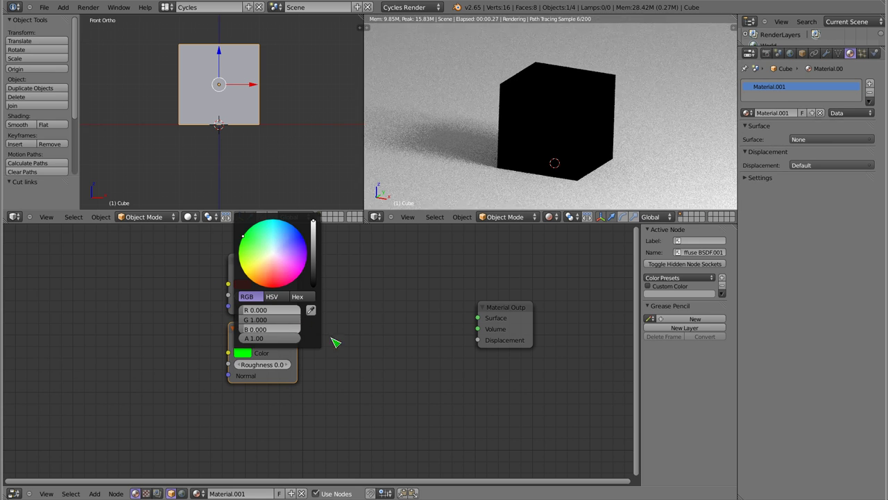
{"action": "left_click", "coordinate": [247, 285]}
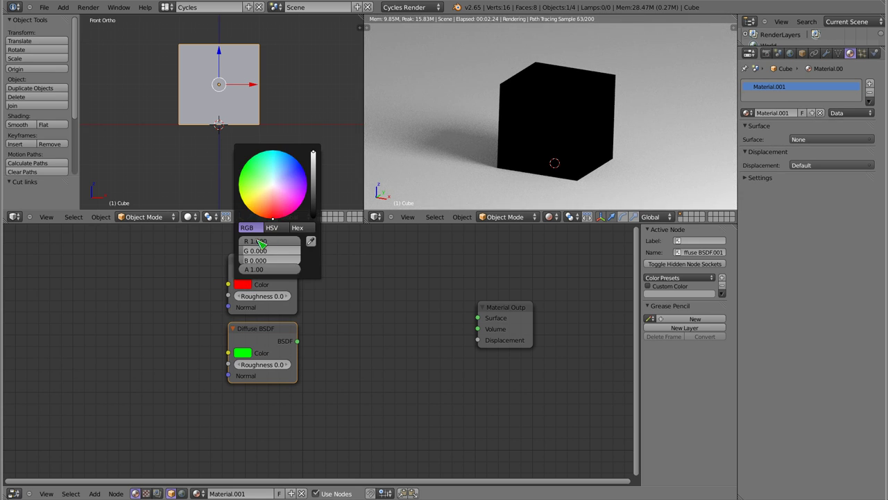
{"action": "left_click", "coordinate": [243, 352]}
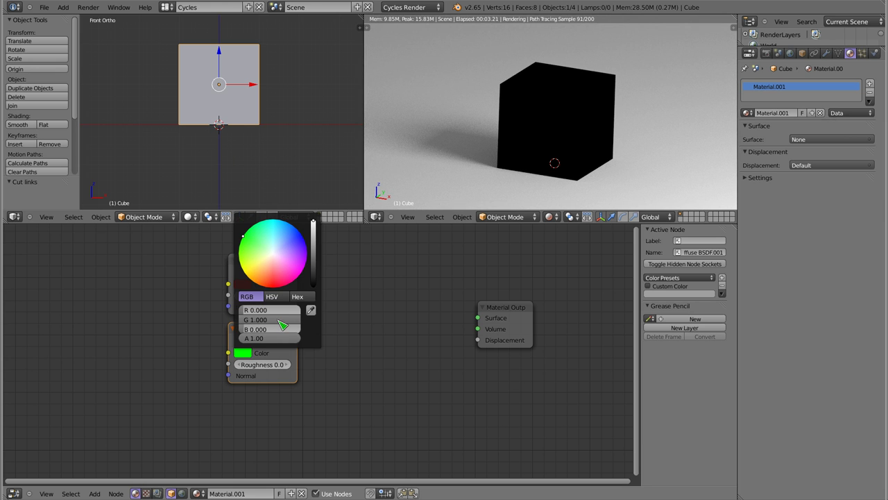
Step: Connect the green Diffuse BSDF to the Material Output Surface so the cube renders green
{"action": "left_click_drag", "start_coordinate": [297, 273], "coordinate": [477, 318]}
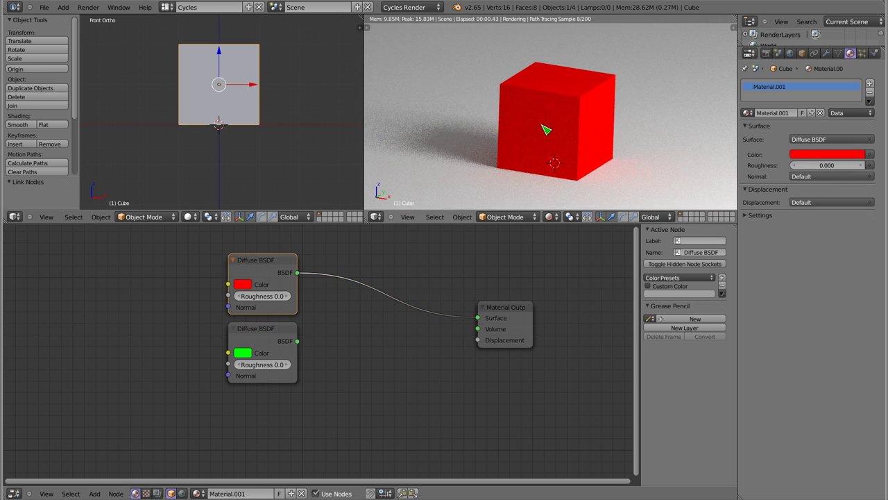
{"action": "mouse_move", "coordinate": [297, 340]}
{"action": "left_mouse_down"}
{"action": "mouse_move", "coordinate": [477, 318]}
{"action": "mouse_move", "coordinate": [432, 311]}
{"action": "left_mouse_up"}
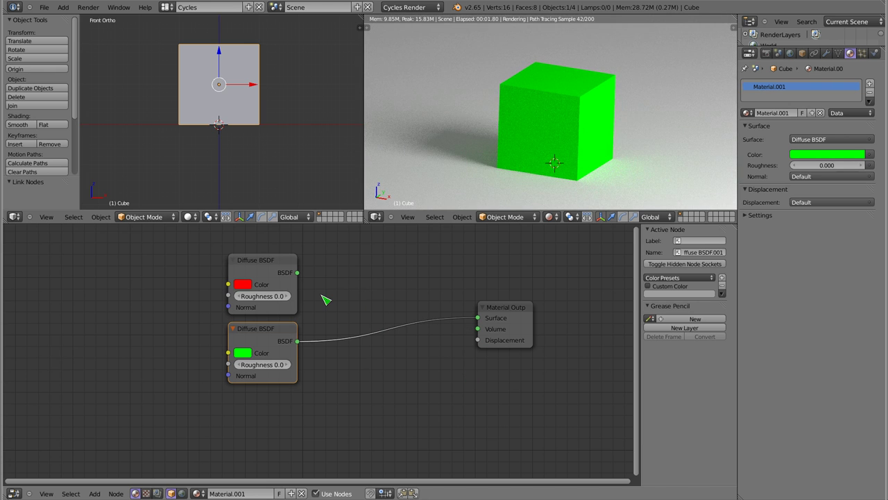
{"action": "key", "text": "shift+a"}
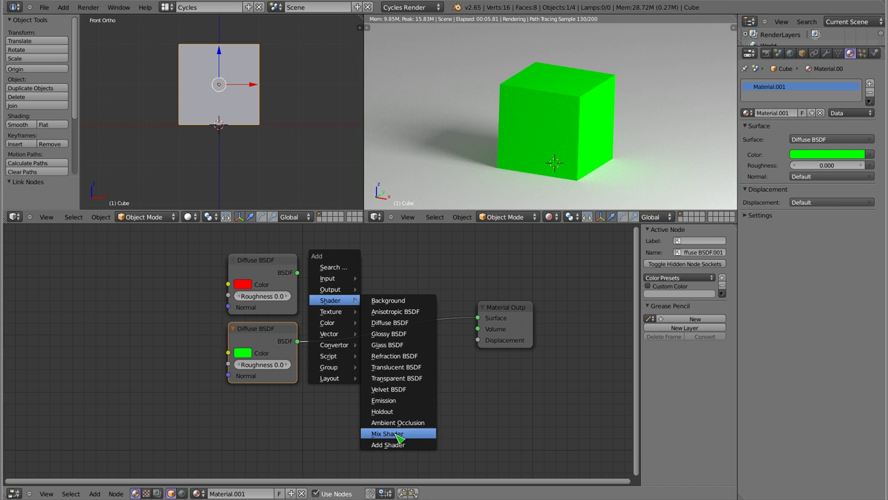
Step: Add a Mix Shader and an Add Shader node and position them
{"action": "left_click", "coordinate": [397, 434]}
{"action": "key", "text": "shift+a"}
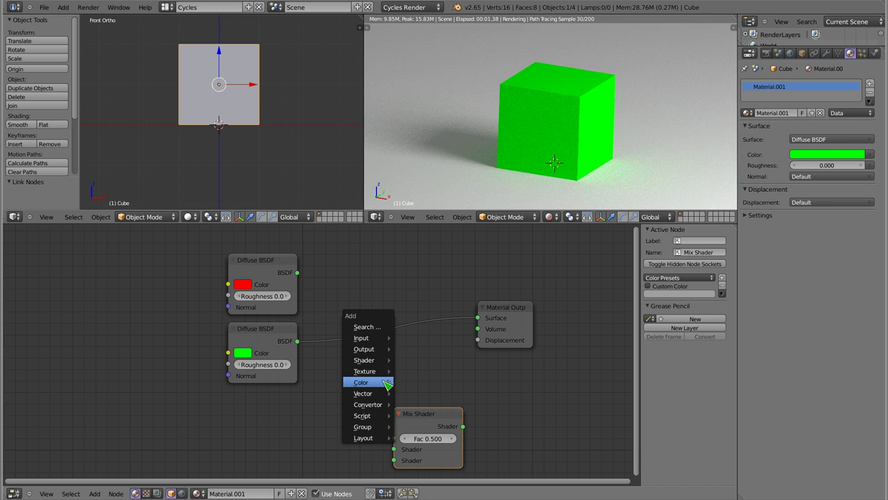
{"action": "left_click", "coordinate": [423, 361]}
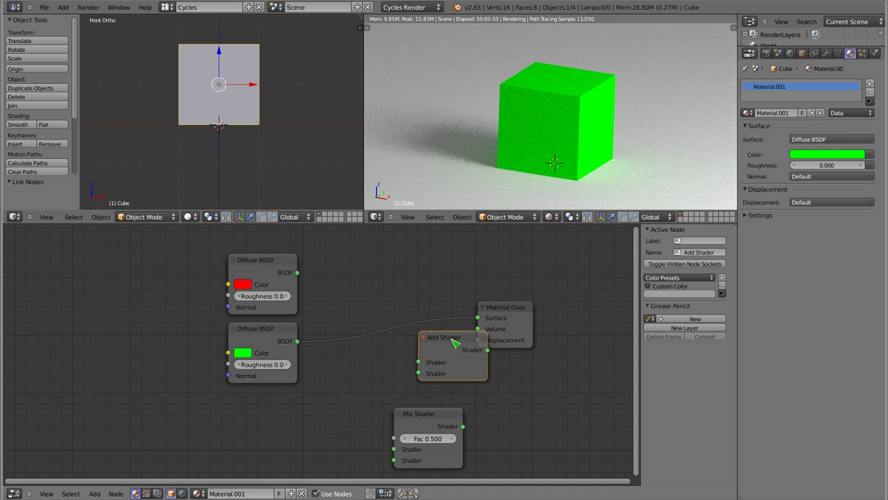
{"action": "left_click", "coordinate": [335, 398]}
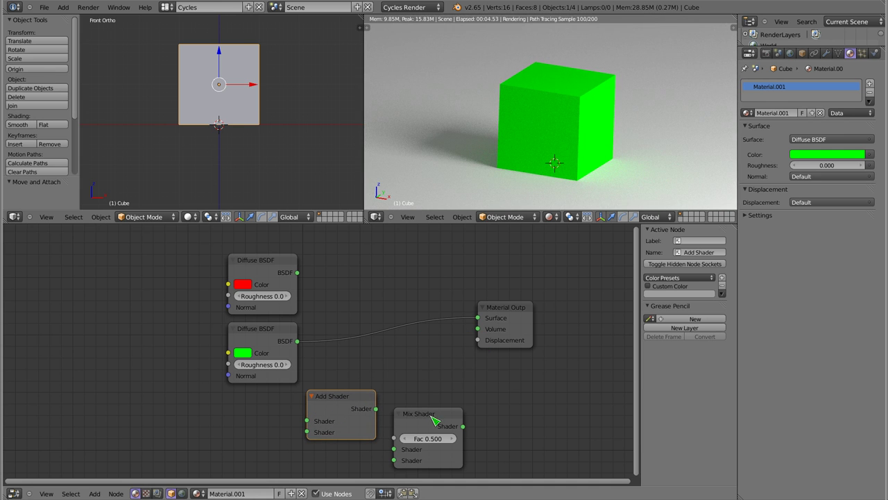
{"action": "left_click_drag", "start_coordinate": [433, 420], "coordinate": [463, 394]}
{"action": "left_click_drag", "start_coordinate": [352, 405], "coordinate": [374, 376]}
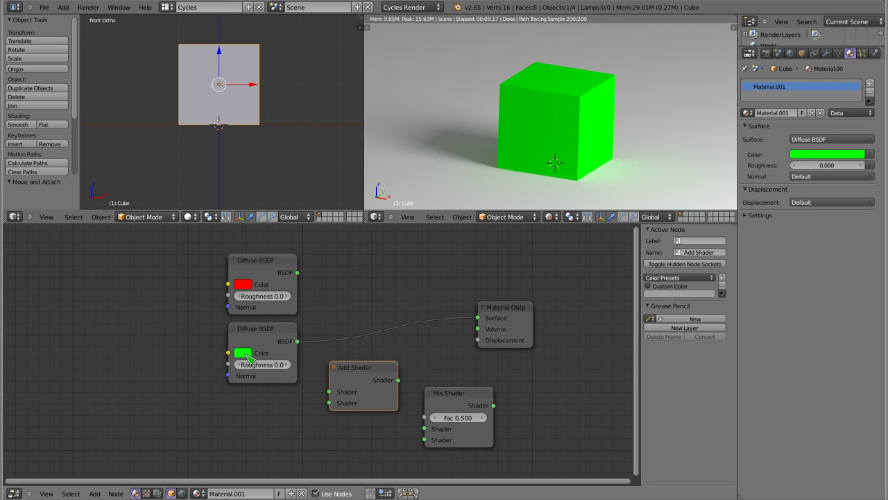
Step: Insert the Add Shader into the output link and feed it the red BSDF
{"action": "left_click_drag", "start_coordinate": [368, 374], "coordinate": [403, 307]}
{"action": "left_click_drag", "start_coordinate": [298, 273], "coordinate": [364, 324]}
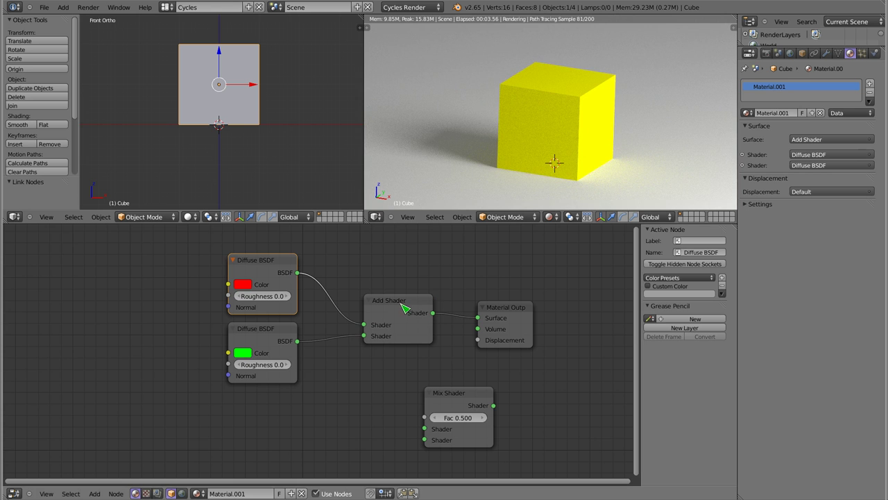
{"action": "left_click_drag", "start_coordinate": [406, 307], "coordinate": [403, 303]}
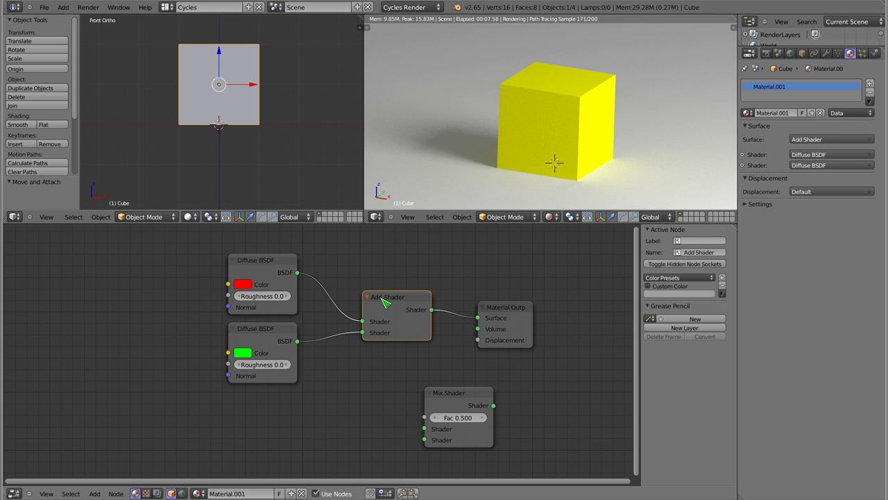
Step: Draw a freehand grease-pencil stroke in the front view
{"action": "left_click", "coordinate": [396, 63]}
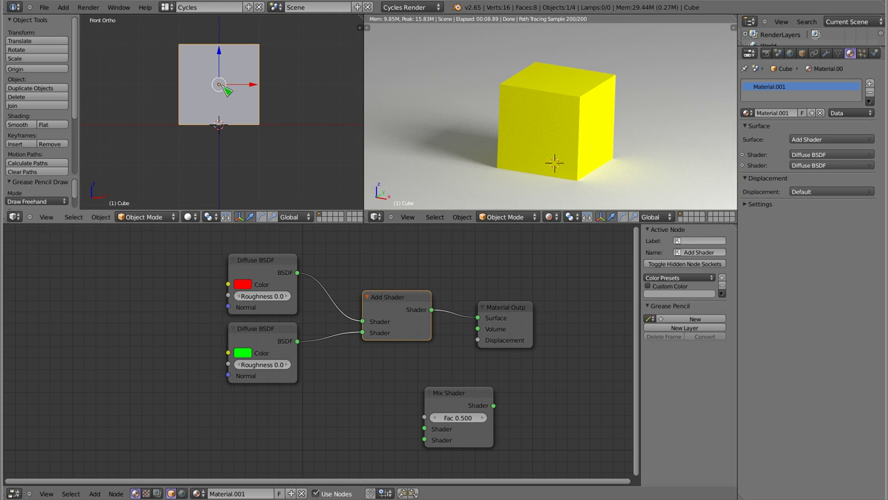
{"action": "scroll", "coordinate": [208, 72], "scroll_direction": "up", "scroll_amount": 8}
{"action": "mouse_move", "coordinate": [115, 43]}
{"action": "left_mouse_down"}
{"action": "mouse_move", "coordinate": [116, 64]}
{"action": "mouse_move", "coordinate": [124, 40]}
{"action": "mouse_move", "coordinate": [123, 49]}
{"action": "left_mouse_up"}
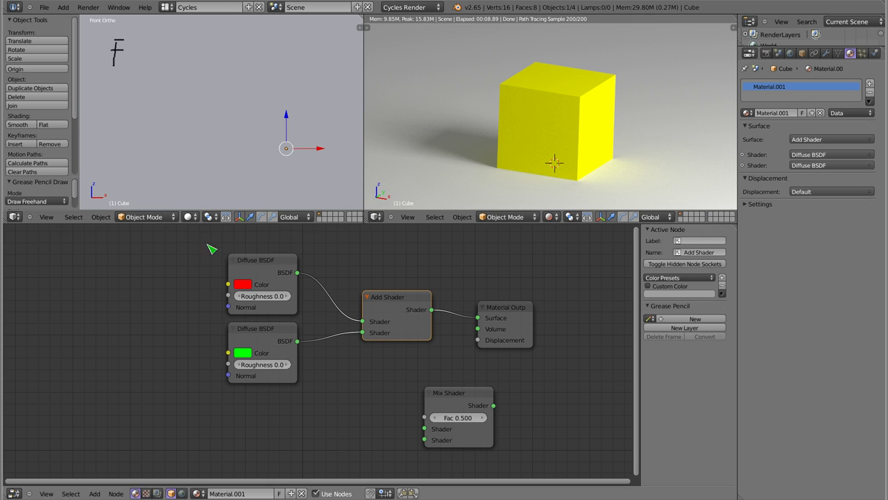
{"action": "key", "text": "ctrl+d"}
{"action": "key", "text": "ctrl+d"}
Step: Delete the drivers on the red Diffuse BSDF's Roughness and Color fields
{"action": "left_click", "coordinate": [245, 284]}
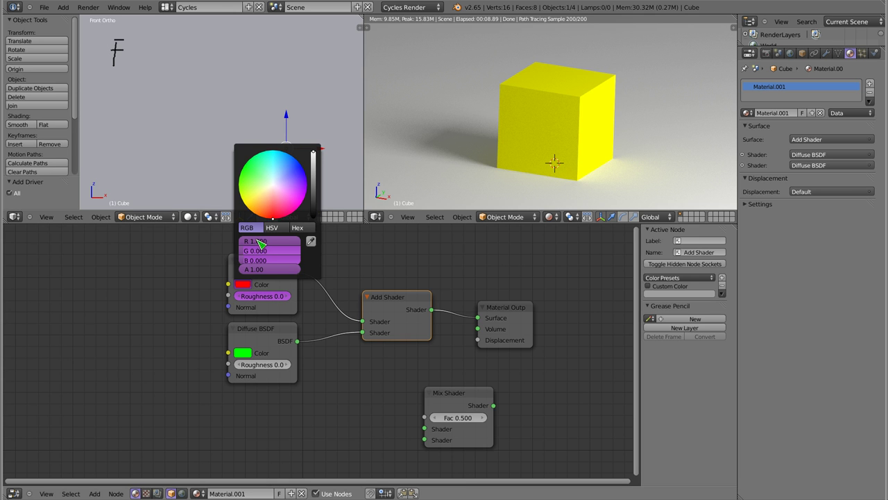
{"action": "right_click", "coordinate": [258, 297]}
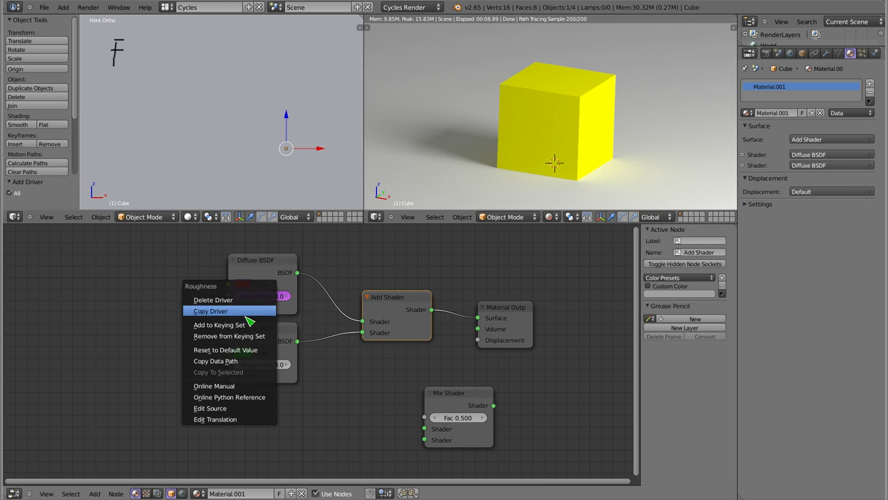
{"action": "left_click", "coordinate": [225, 300]}
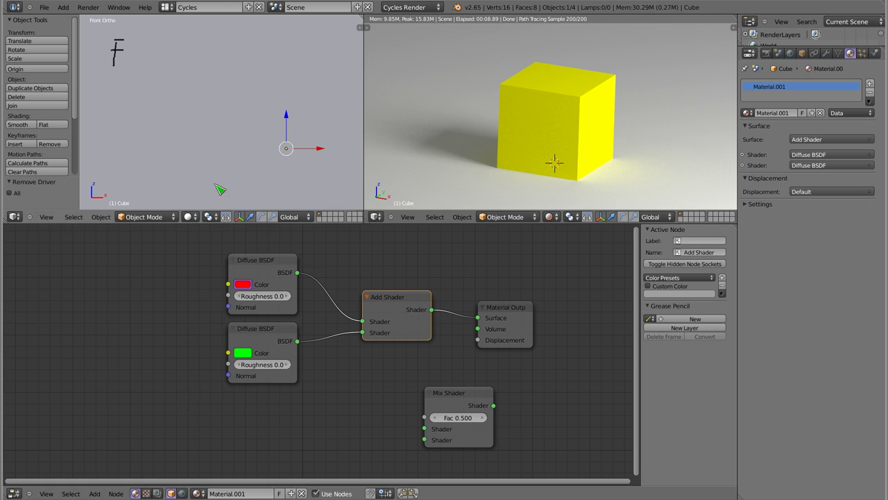
{"action": "right_click", "coordinate": [243, 284]}
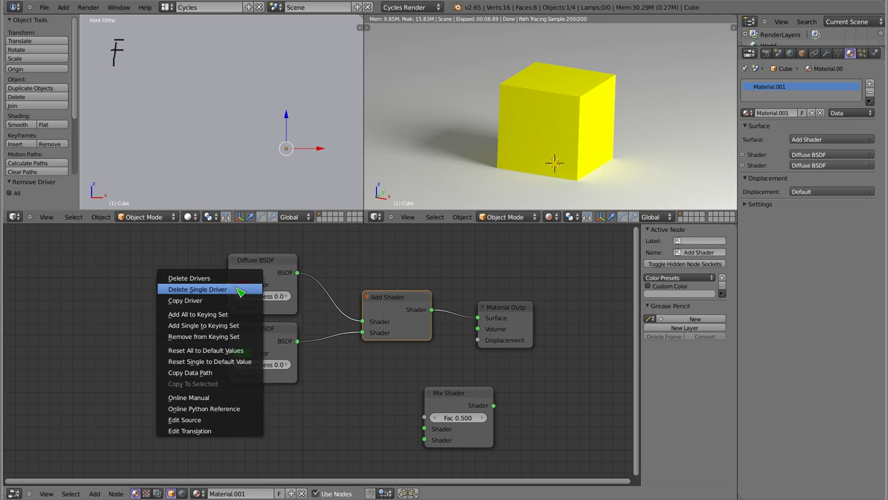
{"action": "left_click", "coordinate": [239, 290]}
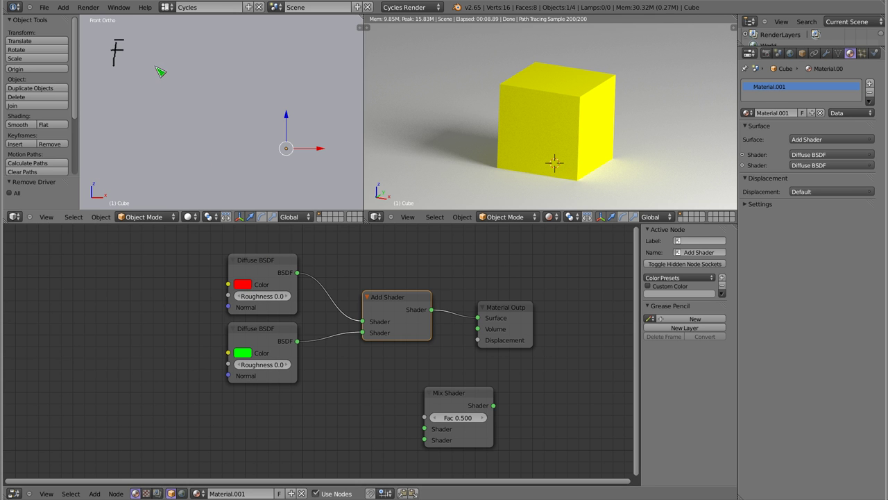
Step: Hand-write 100 over 010 and 110 below, erasing and undoing stray strokes
{"action": "mouse_move", "coordinate": [152, 48]}
{"action": "left_mouse_down"}
{"action": "mouse_move", "coordinate": [142, 39]}
{"action": "mouse_move", "coordinate": [177, 57]}
{"action": "mouse_move", "coordinate": [173, 46]}
{"action": "left_mouse_up"}
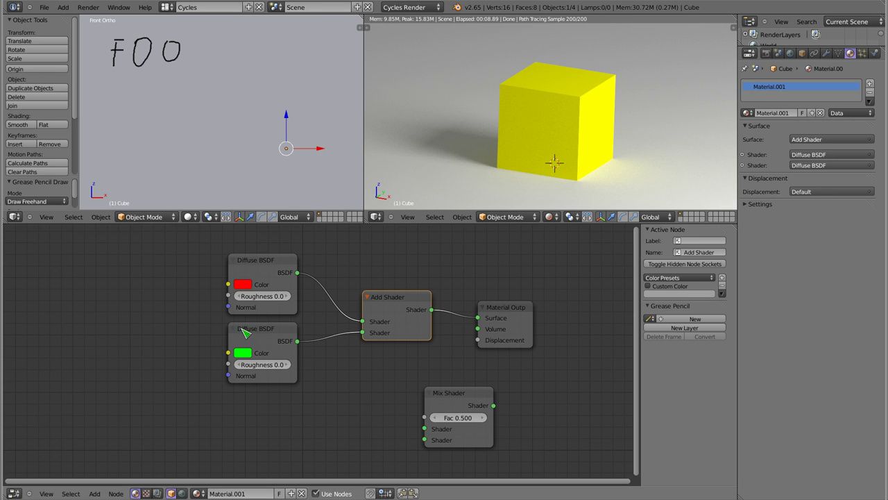
{"action": "left_click_drag", "start_coordinate": [123, 95], "coordinate": [109, 99]}
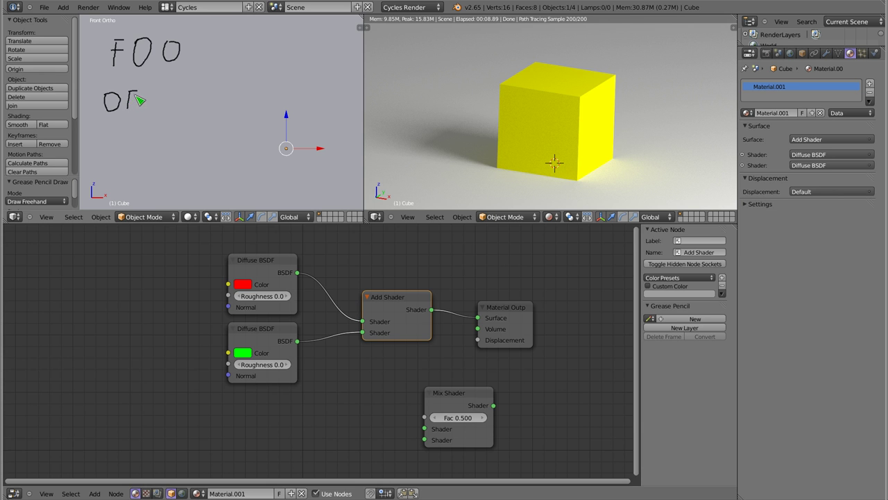
{"action": "left_click_drag", "start_coordinate": [166, 91], "coordinate": [169, 92]}
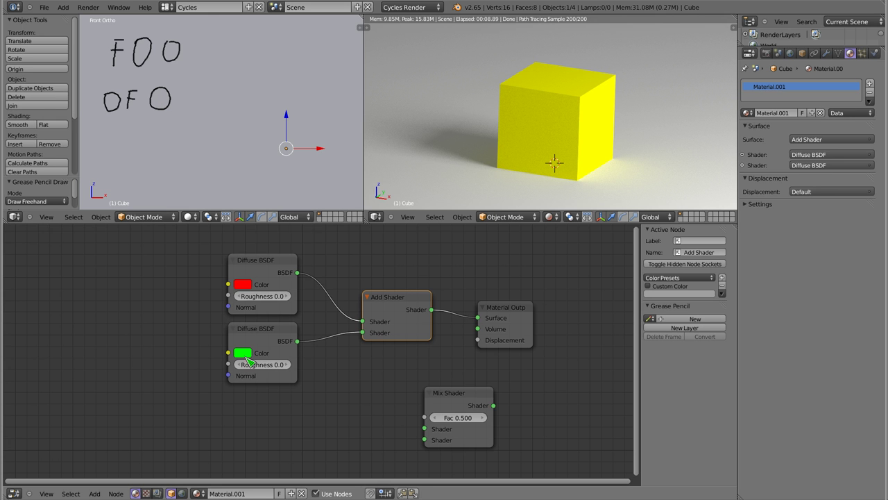
{"action": "left_click", "coordinate": [247, 360]}
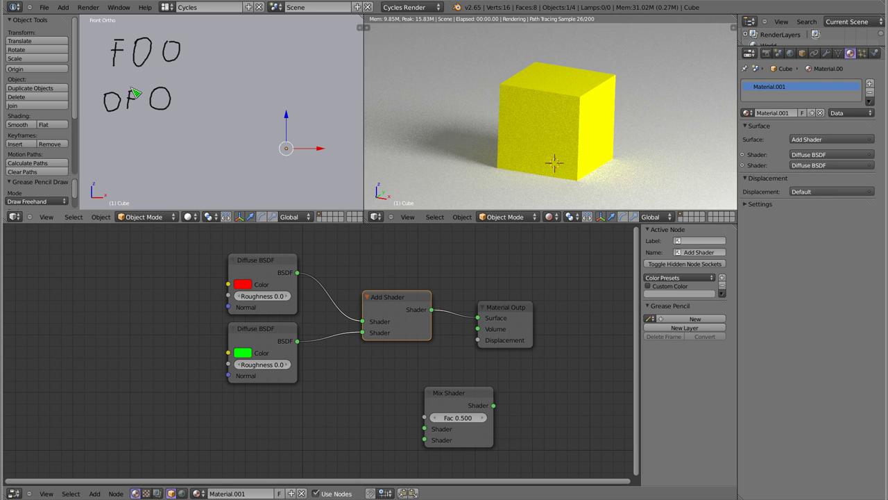
{"action": "right_click_drag", "start_coordinate": [119, 57], "coordinate": [113, 55]}
{"action": "key", "text": "ctrl+z"}
{"action": "right_click_drag", "start_coordinate": [134, 102], "coordinate": [122, 113]}
{"action": "mouse_move", "coordinate": [129, 94]}
{"action": "left_mouse_down"}
{"action": "mouse_move", "coordinate": [132, 109]}
{"action": "mouse_move", "coordinate": [213, 120]}
{"action": "left_mouse_up"}
{"action": "mouse_move", "coordinate": [176, 145]}
{"action": "left_mouse_down"}
{"action": "mouse_move", "coordinate": [164, 139]}
{"action": "mouse_move", "coordinate": [144, 151]}
{"action": "mouse_move", "coordinate": [121, 147]}
{"action": "mouse_move", "coordinate": [187, 136]}
{"action": "left_mouse_up"}
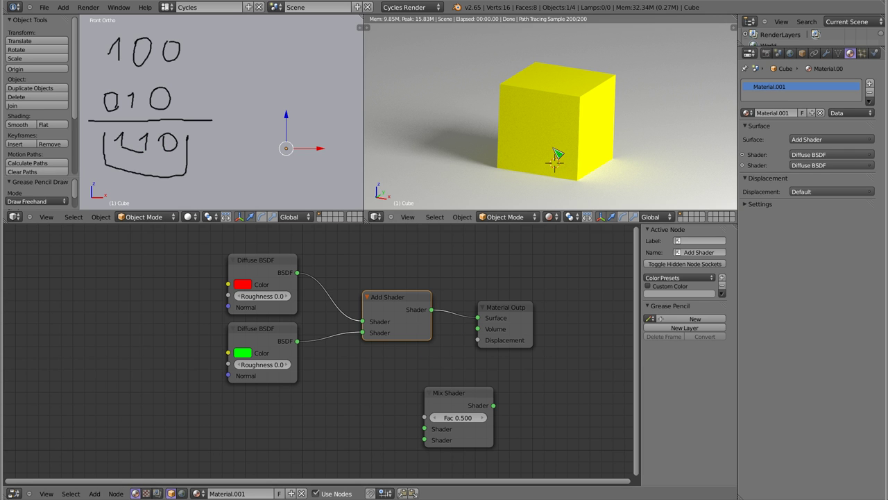
Step: Move the Add Shader aside and wire both BSDFs through the Mix Shader into Surface
{"action": "key", "text": "alt+d"}
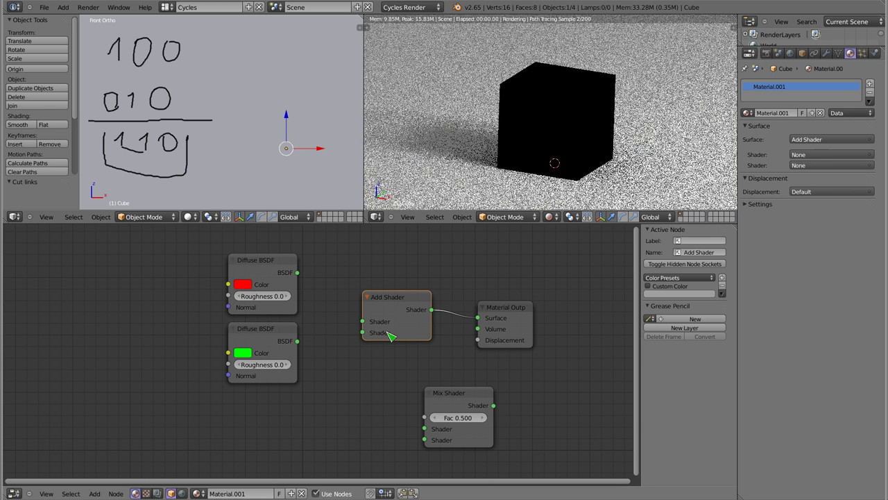
{"action": "left_click", "coordinate": [94, 253]}
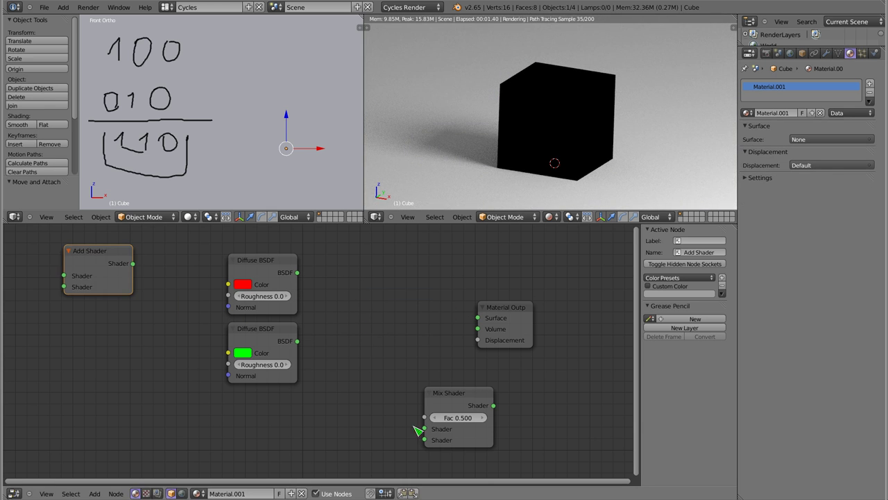
{"action": "left_click_drag", "start_coordinate": [459, 394], "coordinate": [403, 290]}
{"action": "left_click_drag", "start_coordinate": [297, 272], "coordinate": [368, 324]}
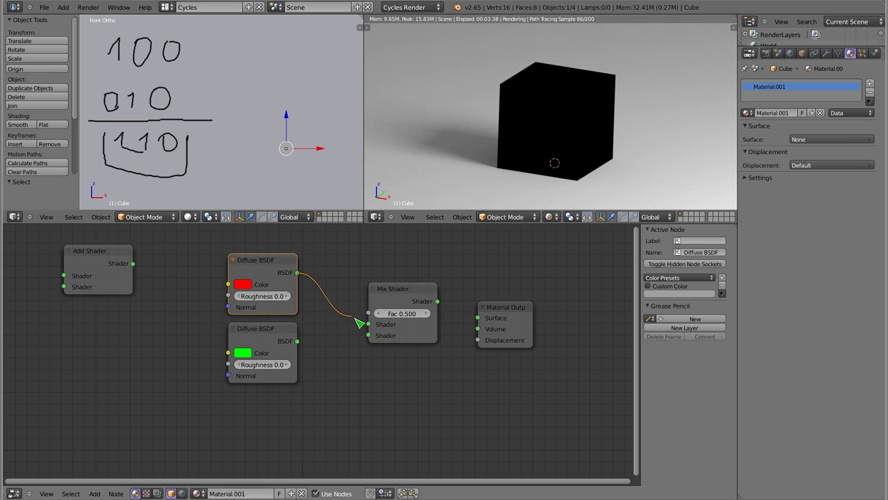
{"action": "left_click_drag", "start_coordinate": [298, 341], "coordinate": [370, 335]}
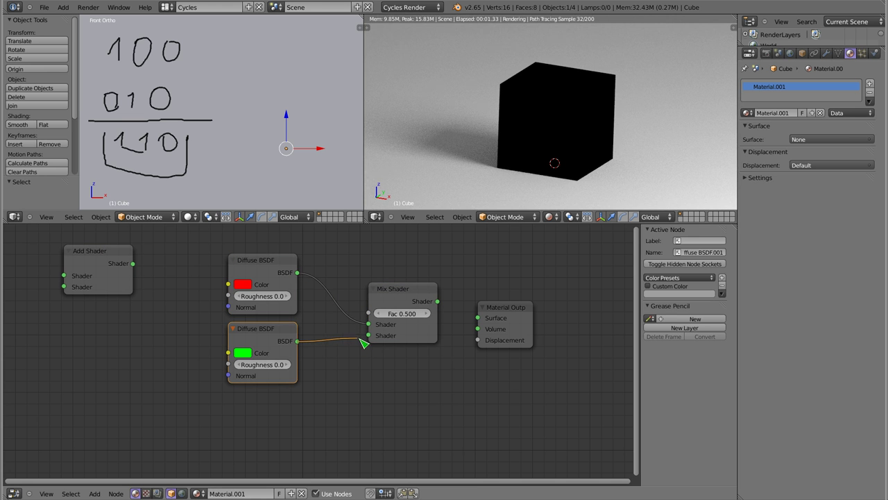
{"action": "left_click_drag", "start_coordinate": [437, 301], "coordinate": [478, 318]}
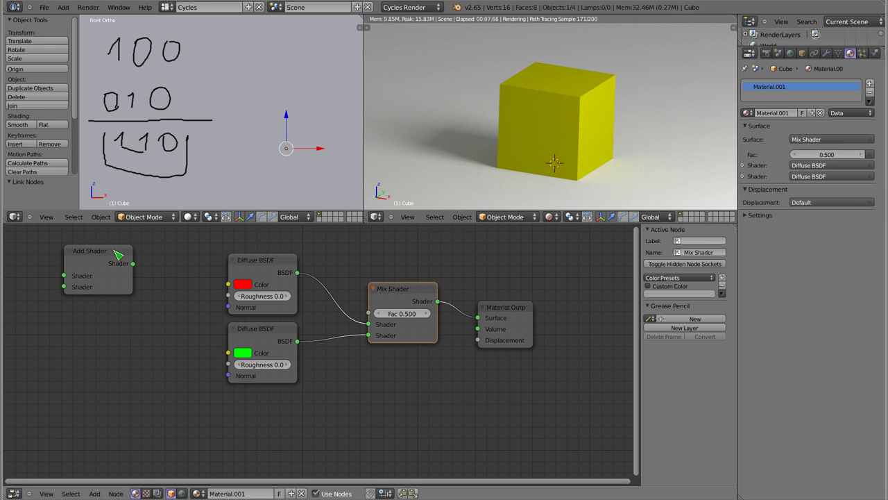
Step: Place the Add Shader below, feed it both BSDFs, and link it to Surface
{"action": "left_click_drag", "start_coordinate": [117, 254], "coordinate": [430, 364]}
{"action": "mouse_move", "coordinate": [297, 272]}
{"action": "left_mouse_down"}
{"action": "mouse_move", "coordinate": [358, 385]}
{"action": "mouse_move", "coordinate": [377, 385]}
{"action": "left_mouse_up"}
{"action": "mouse_move", "coordinate": [297, 349]}
{"action": "left_mouse_down"}
{"action": "mouse_move", "coordinate": [296, 365]}
{"action": "mouse_move", "coordinate": [378, 395]}
{"action": "left_mouse_up"}
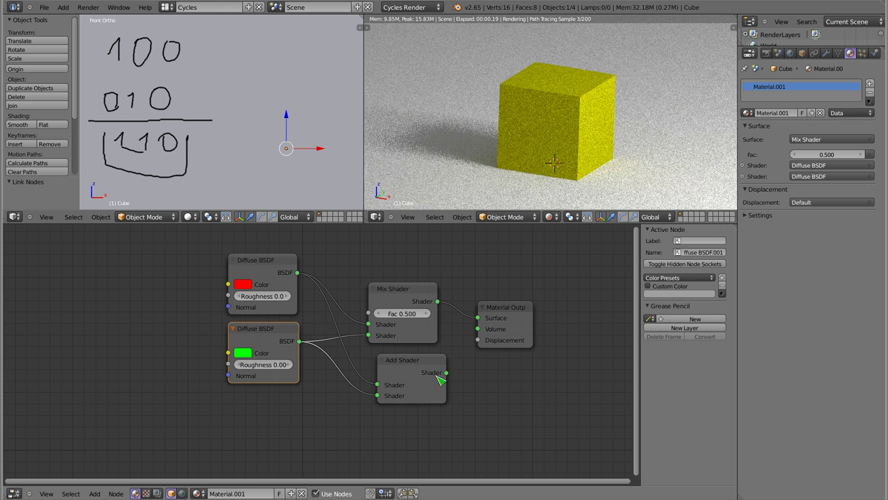
{"action": "left_click_drag", "start_coordinate": [446, 373], "coordinate": [478, 318]}
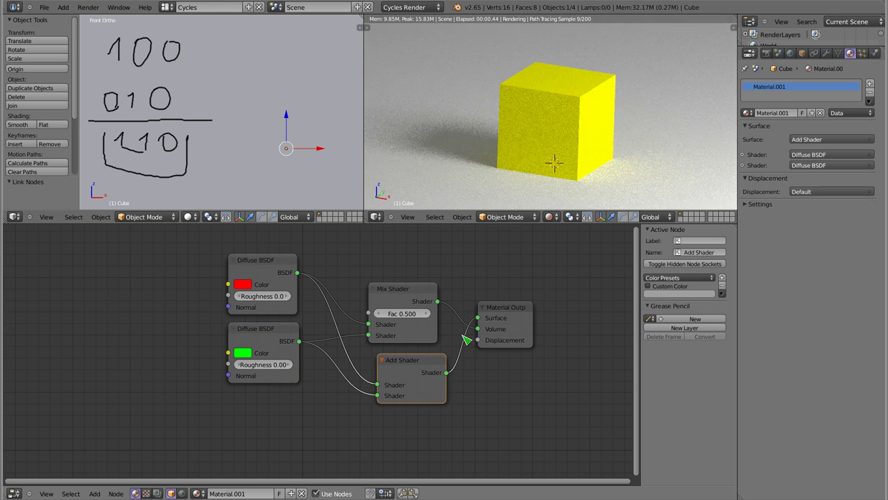
{"action": "left_click_drag", "start_coordinate": [413, 362], "coordinate": [404, 361]}
{"action": "left_click", "coordinate": [405, 291]}
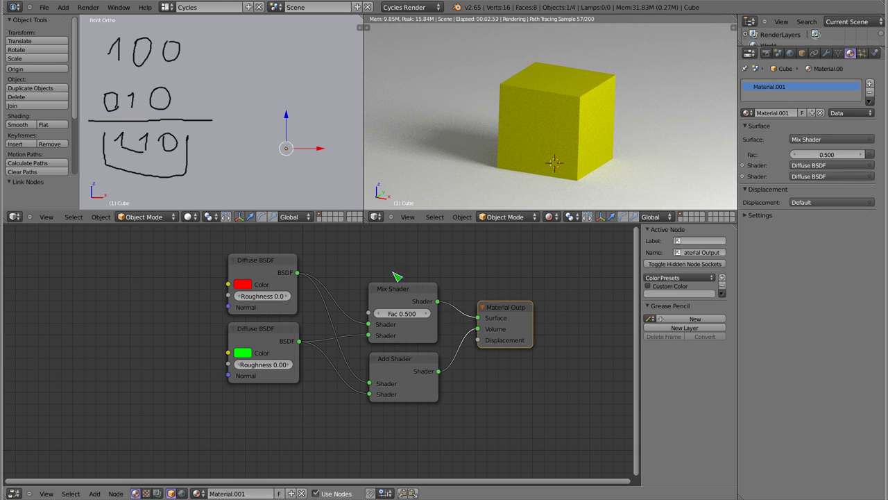
Step: Remove the driver from the green value of the red Diffuse colour
{"action": "left_click_drag", "start_coordinate": [410, 295], "coordinate": [414, 294]}
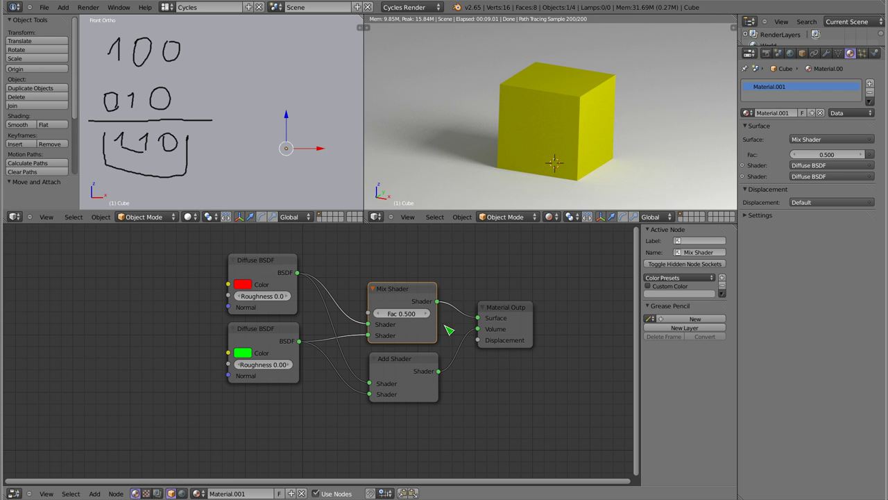
{"action": "left_click_drag", "start_coordinate": [409, 365], "coordinate": [407, 365]}
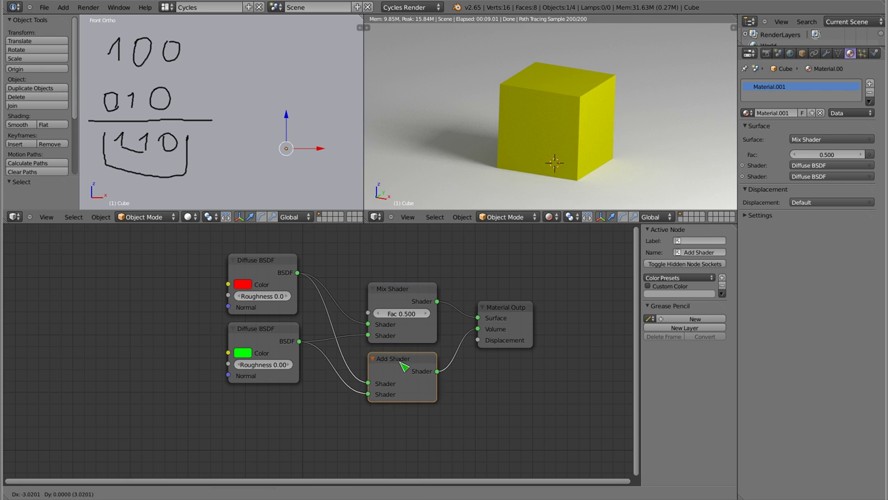
{"action": "left_click", "coordinate": [243, 284]}
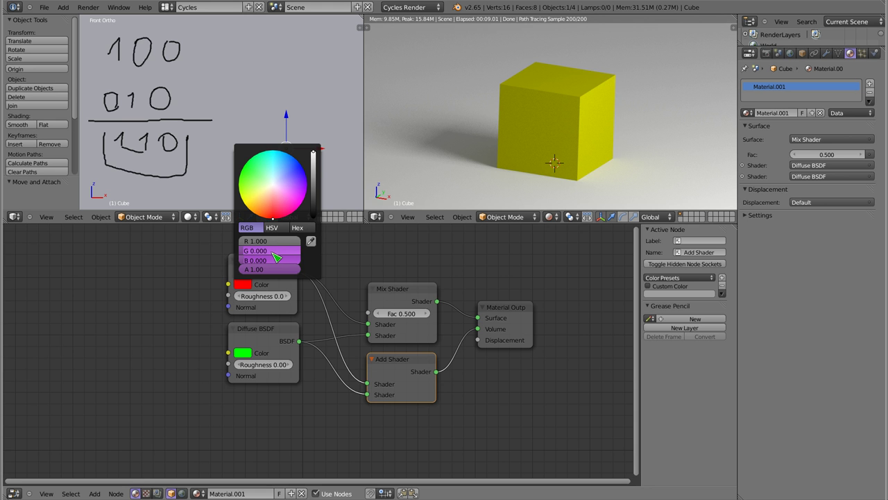
{"action": "right_click", "coordinate": [274, 255]}
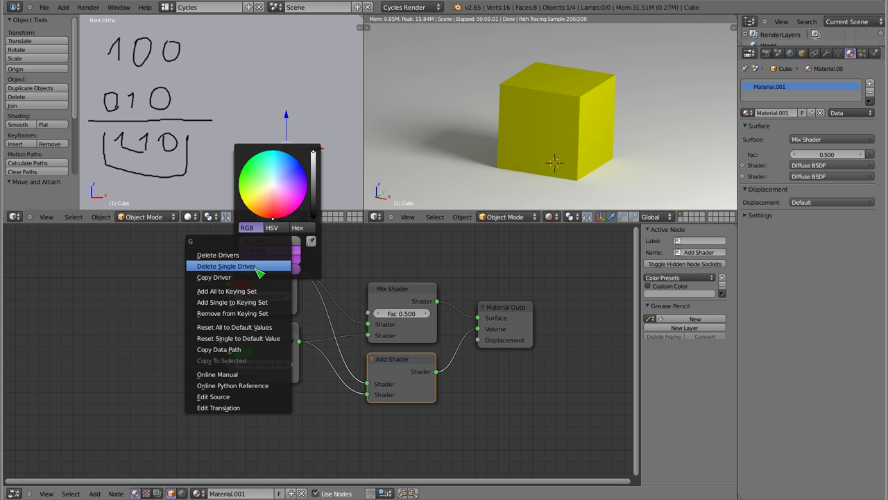
{"action": "left_click", "coordinate": [258, 268]}
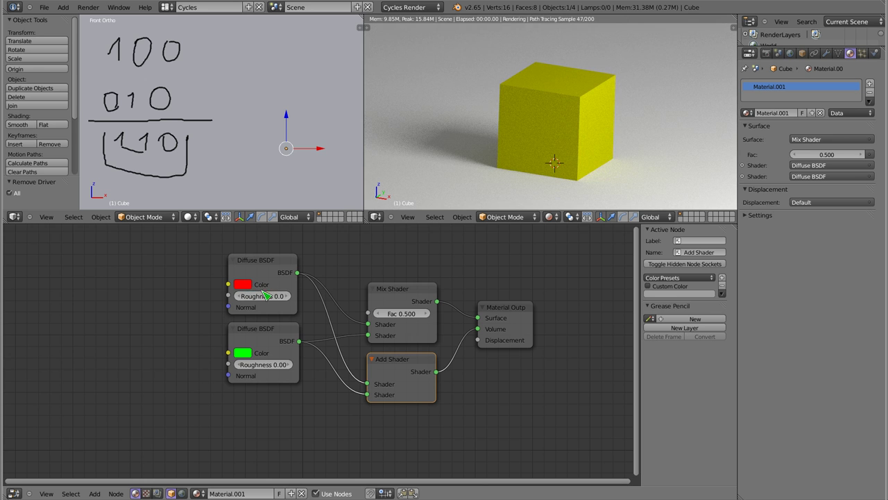
{"action": "left_click", "coordinate": [246, 285]}
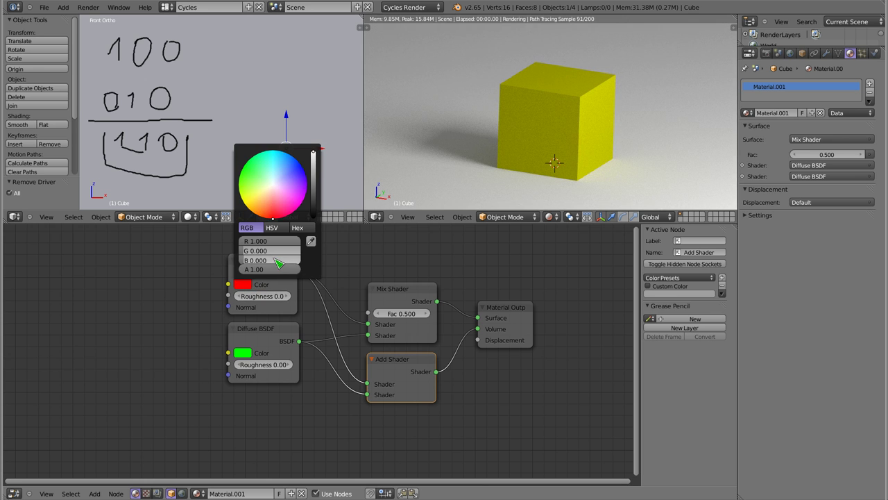
Step: Tidy the positions of the Mix Shader and Add Shader nodes
{"action": "left_click", "coordinate": [408, 290]}
{"action": "left_click_drag", "start_coordinate": [406, 289], "coordinate": [408, 290]}
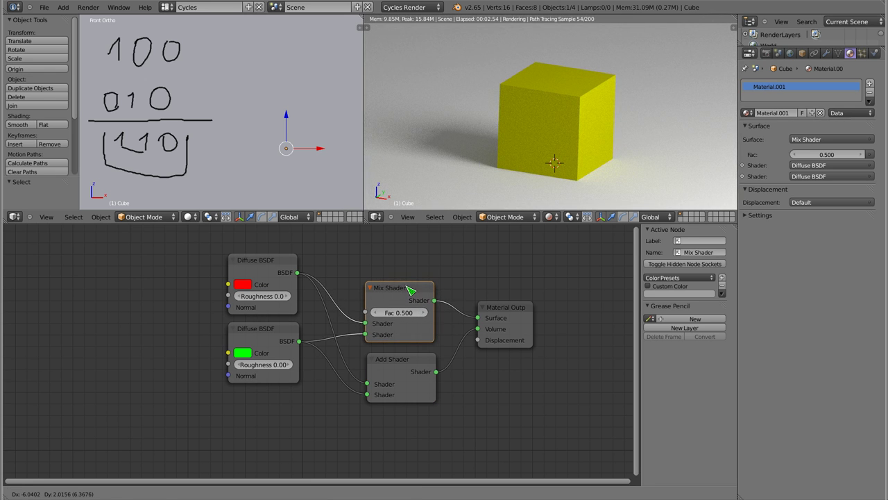
{"action": "left_click", "coordinate": [407, 364]}
{"action": "left_click_drag", "start_coordinate": [407, 365], "coordinate": [405, 366]}
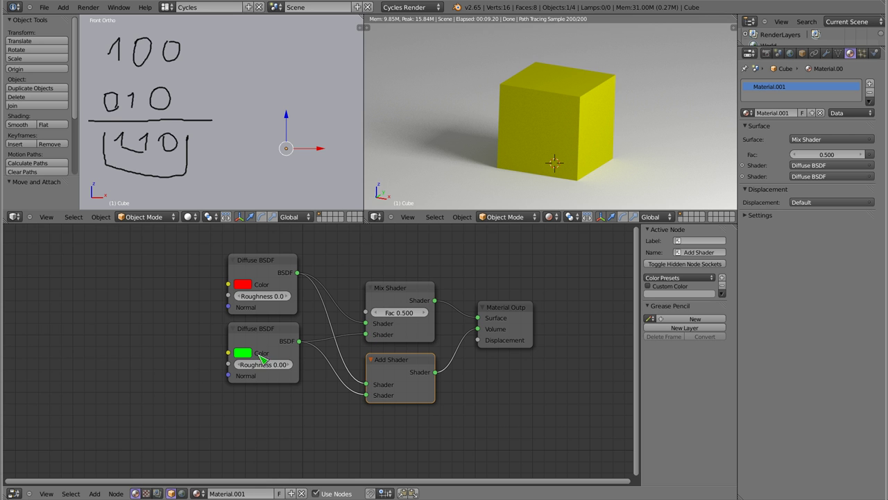
Step: Step the Mix Shader Fac down to 0.100, then set it to 2
{"action": "left_click", "coordinate": [377, 313]}
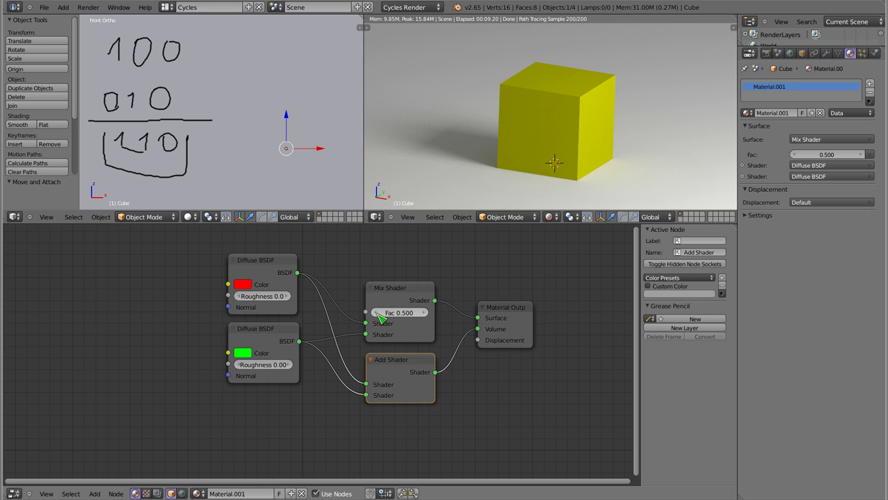
{"action": "left_click", "coordinate": [377, 313]}
{"action": "left_click", "coordinate": [376, 313]}
{"action": "left_click", "coordinate": [377, 313]}
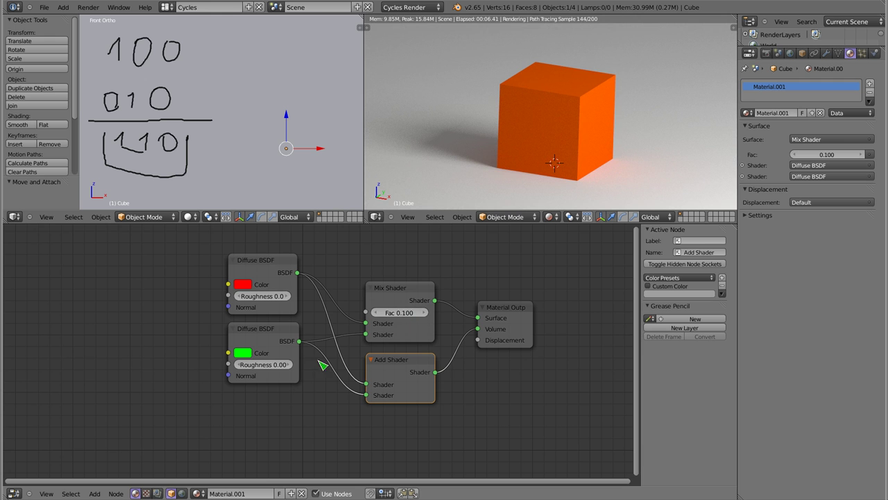
{"action": "left_click", "coordinate": [405, 313]}
{"action": "type", "text": "2"}
{"action": "key", "text": "Return"}
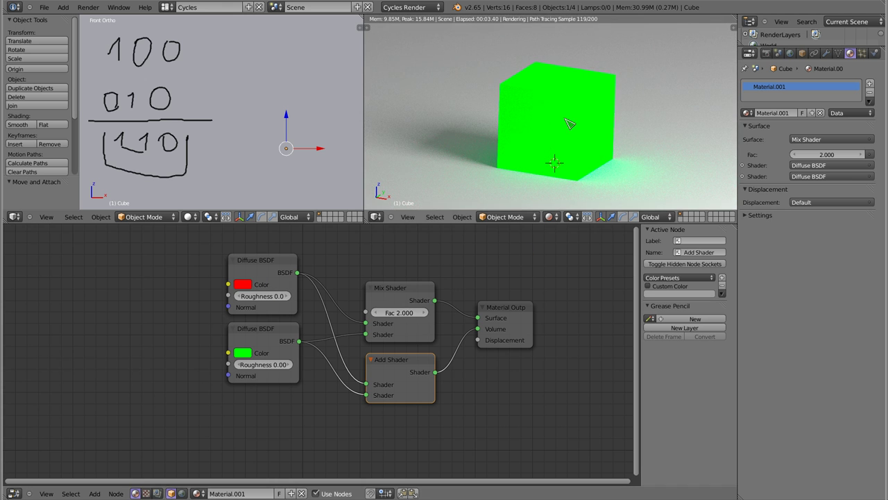
Step: Set the Mix Shader Fac to 1, then to 0.5 for a yellow blend
{"action": "left_click", "coordinate": [399, 312]}
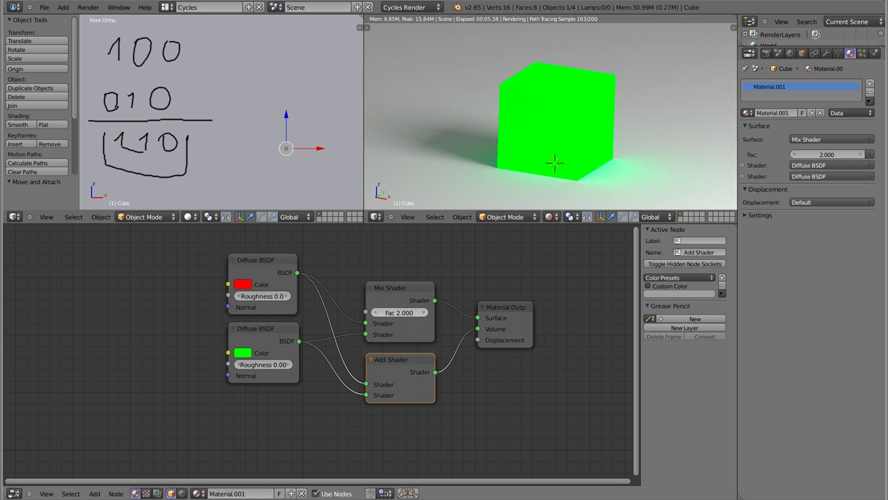
{"action": "type", "text": "1"}
{"action": "key", "text": "Return"}
{"action": "left_click", "coordinate": [401, 311]}
{"action": "type", "text": "0.5"}
{"action": "key", "text": "Return"}
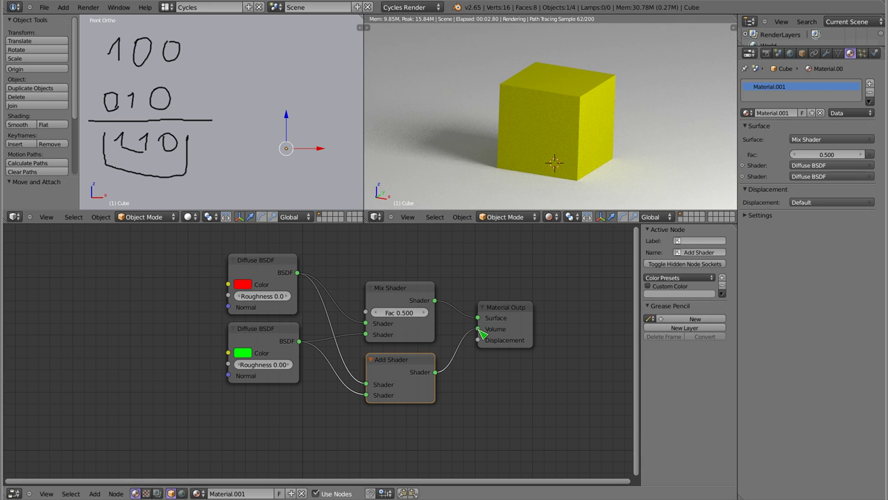
{"action": "left_click_drag", "start_coordinate": [479, 330], "coordinate": [483, 322]}
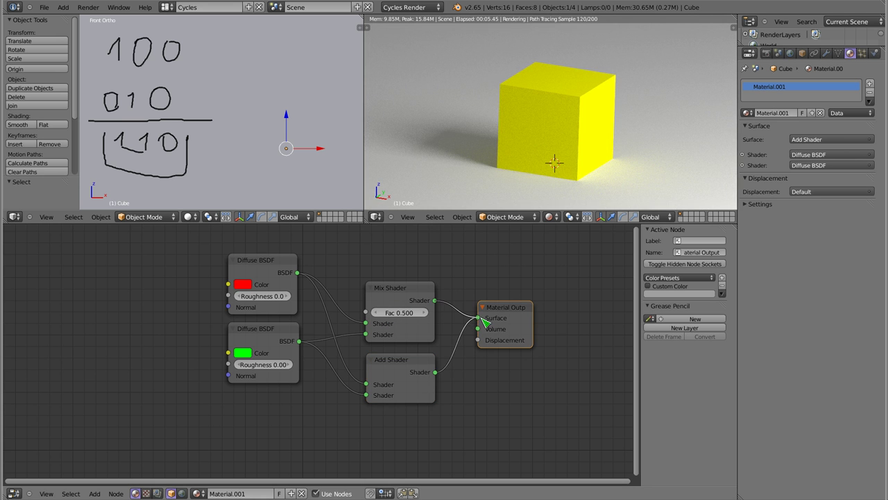
{"action": "left_click_drag", "start_coordinate": [479, 329], "coordinate": [478, 318]}
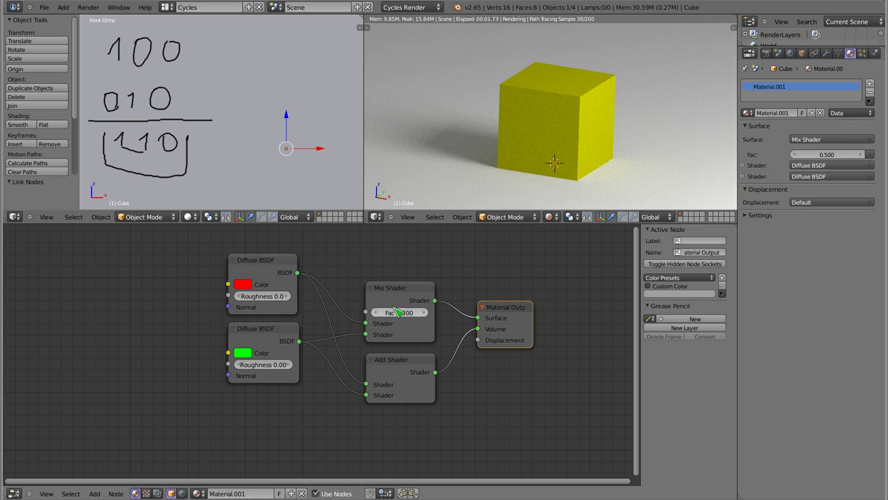
{"action": "left_click", "coordinate": [262, 262]}
{"action": "left_click", "coordinate": [245, 285]}
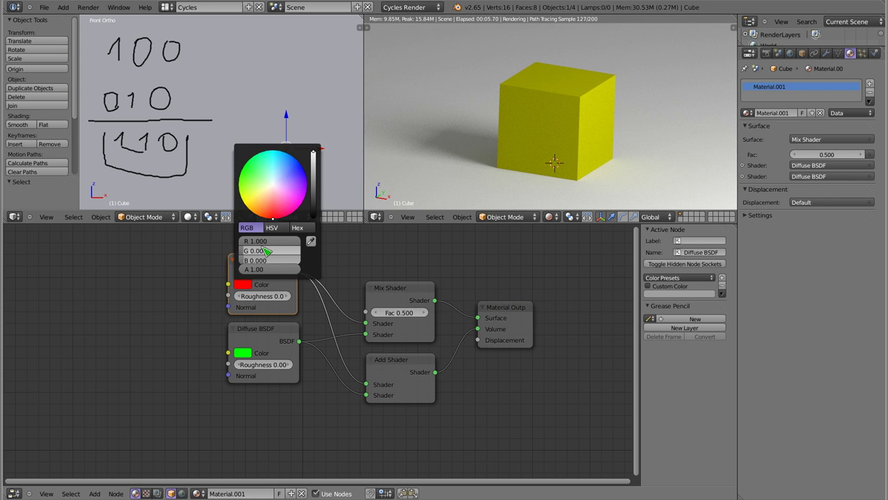
{"action": "left_click", "coordinate": [244, 353]}
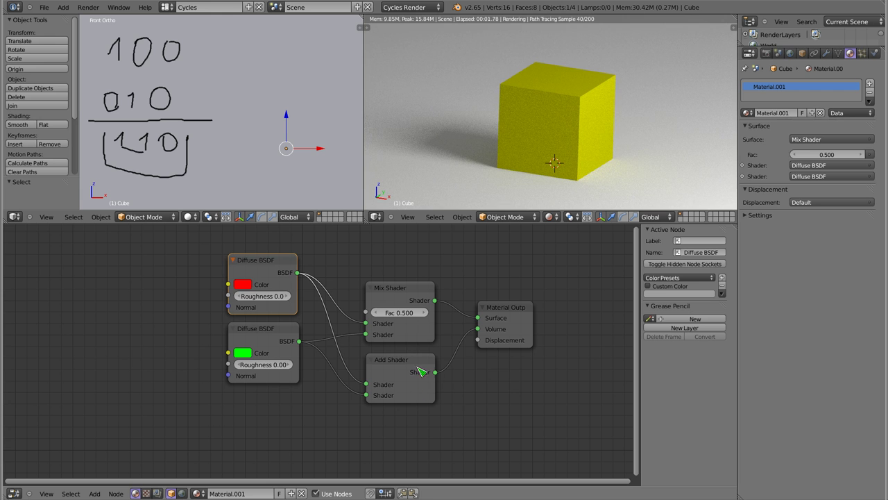
{"action": "left_click", "coordinate": [246, 352]}
Step: Set the red Diffuse BSDF colour's R channel to 2.0
{"action": "left_click", "coordinate": [243, 284]}
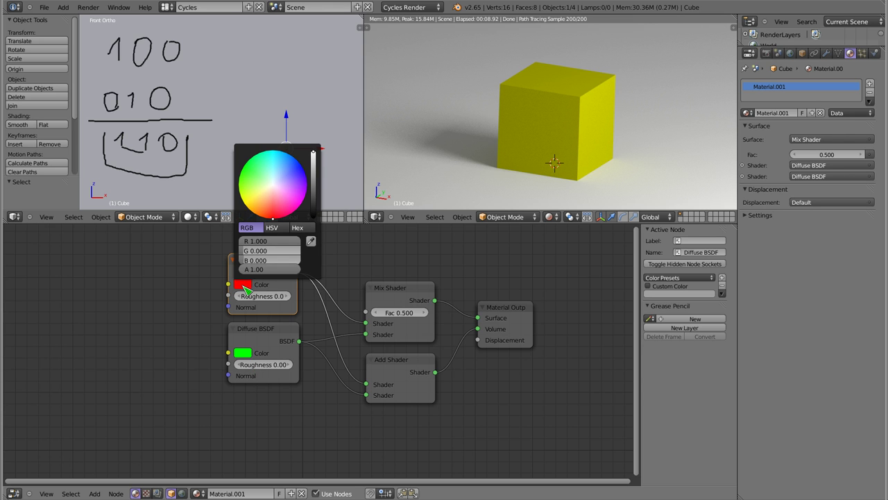
{"action": "left_click", "coordinate": [261, 240]}
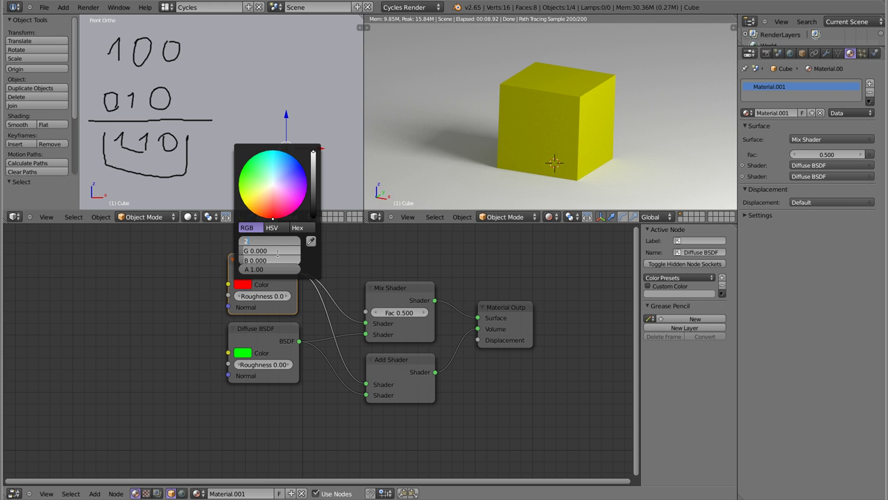
{"action": "key", "text": "Return"}
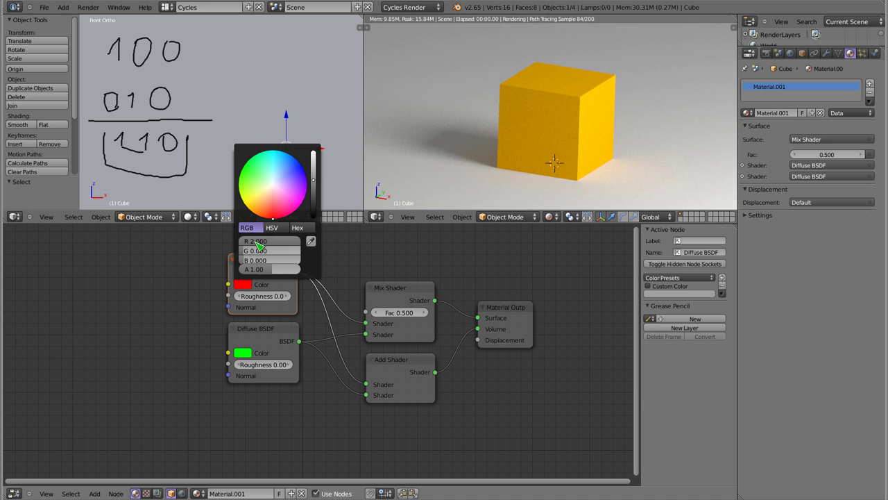
Step: Set the green Diffuse BSDF colour's G channel to 2.0 and recheck both colours
{"action": "left_click", "coordinate": [243, 353]}
{"action": "left_click", "coordinate": [258, 319]}
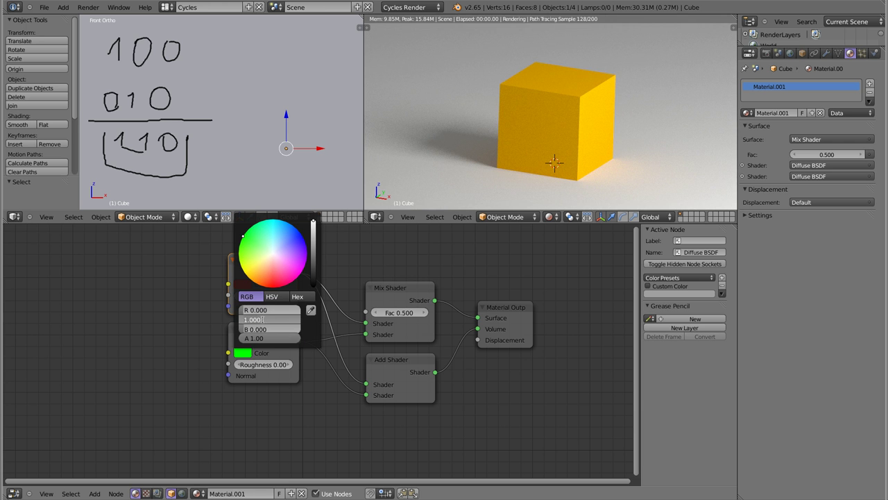
{"action": "key", "text": "Return"}
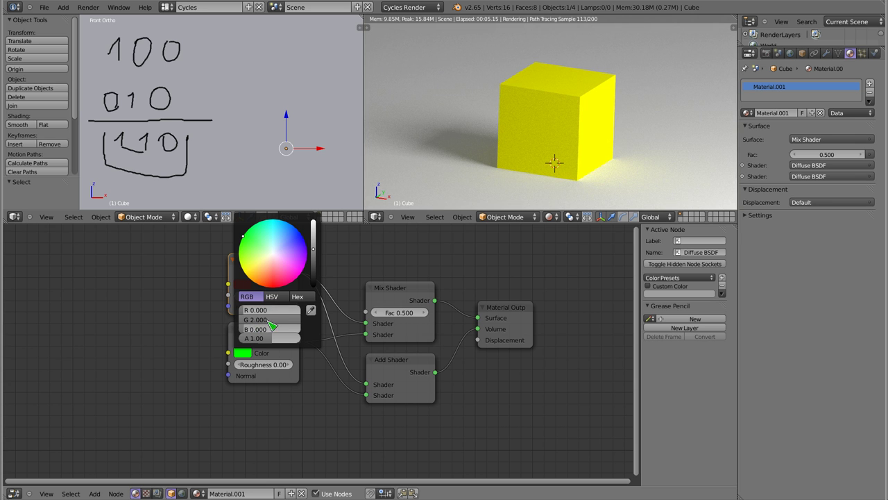
{"action": "left_click", "coordinate": [242, 283]}
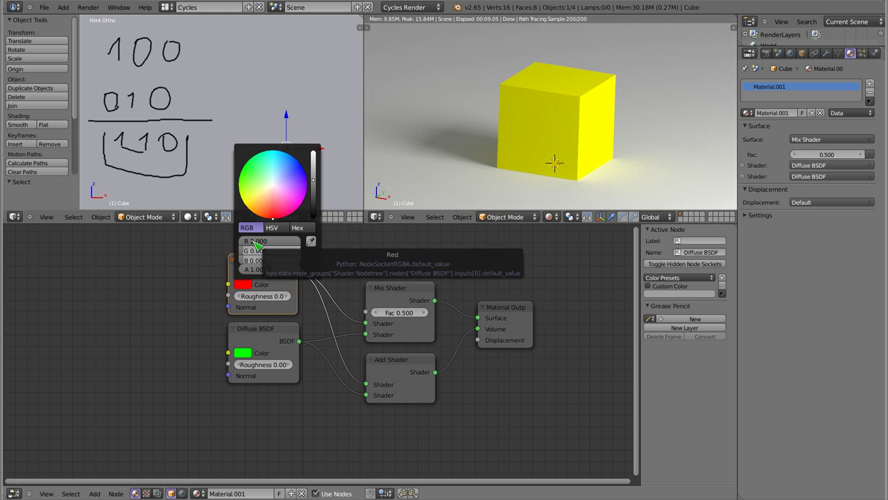
{"action": "left_click", "coordinate": [242, 352]}
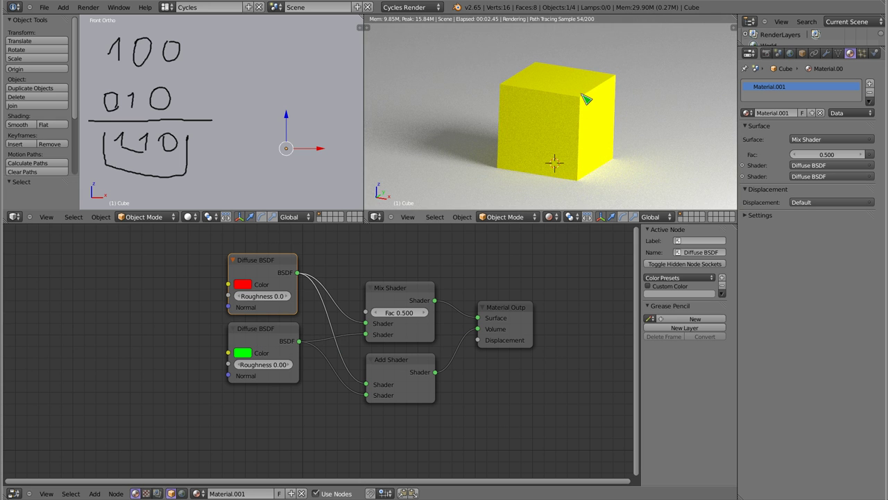
Step: Link the Add Shader to Surface and move the red and green Diffuse BSDFs left
{"action": "left_click_drag", "start_coordinate": [481, 339], "coordinate": [478, 318]}
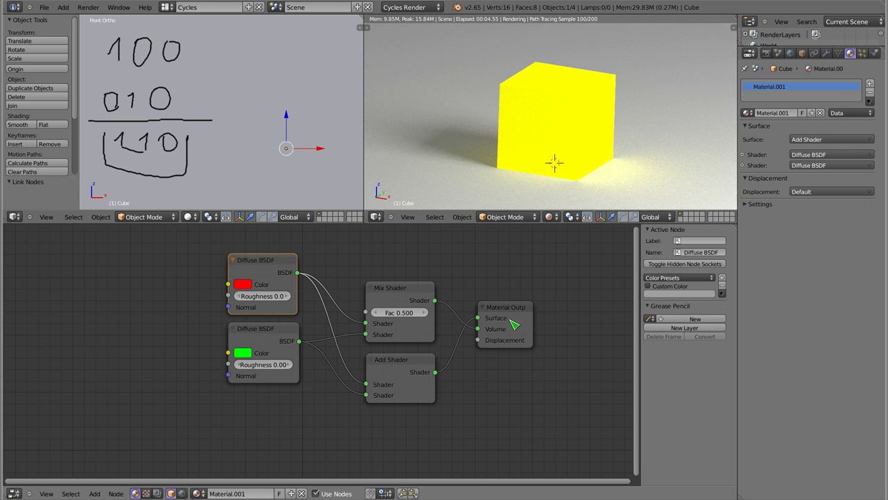
{"action": "left_click_drag", "start_coordinate": [260, 261], "coordinate": [155, 241]}
{"action": "left_click_drag", "start_coordinate": [263, 334], "coordinate": [156, 318]}
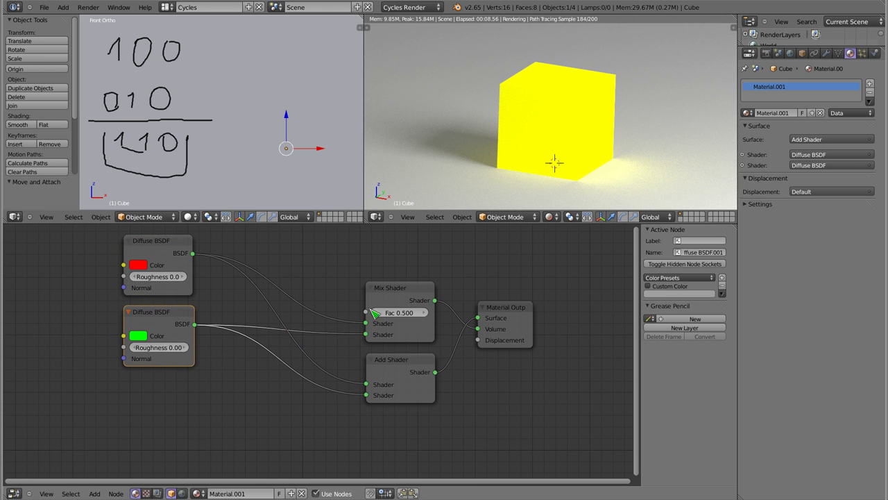
Step: Cut the links into the Mix Shader, Add Shader and Material Output, then tidy the nodes
{"action": "left_click_drag", "start_coordinate": [405, 292], "coordinate": [420, 255]}
{"action": "right_click_drag", "start_coordinate": [357, 273], "coordinate": [347, 422], "text": "ctrl"}
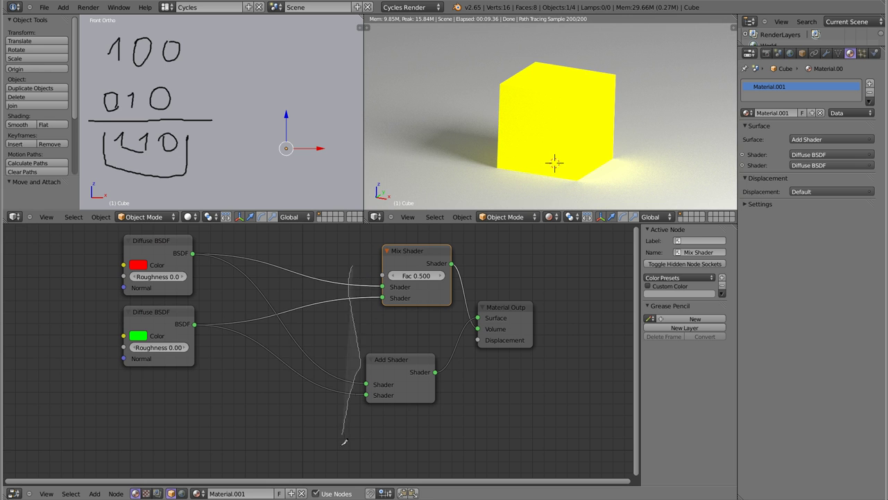
{"action": "right_click", "coordinate": [424, 258]}
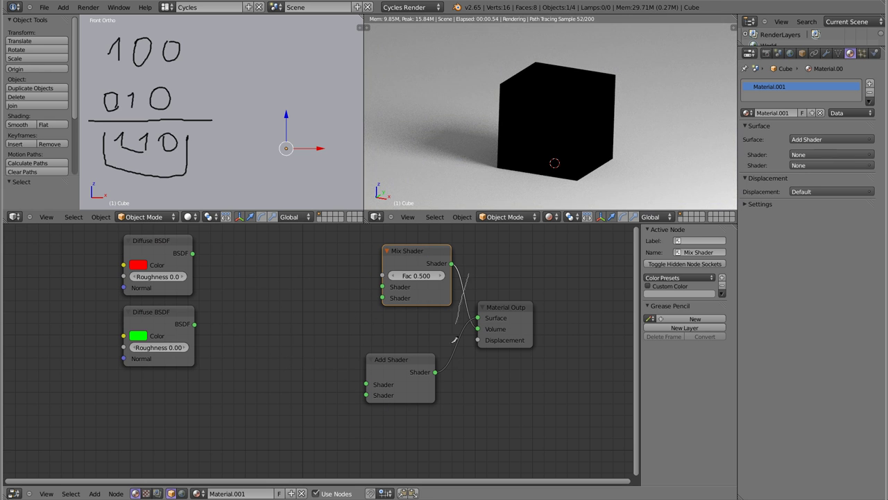
{"action": "right_click_drag", "start_coordinate": [462, 308], "coordinate": [459, 374], "text": "ctrl"}
{"action": "left_click_drag", "start_coordinate": [423, 254], "coordinate": [409, 252]}
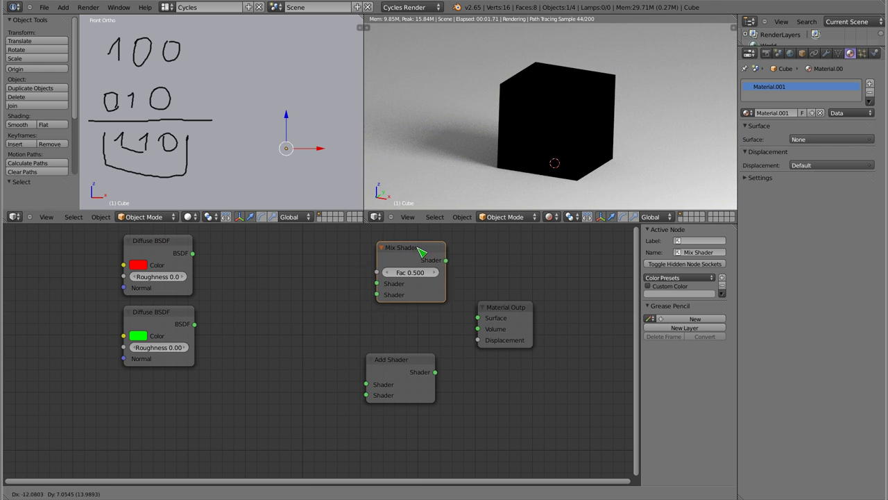
{"action": "left_click_drag", "start_coordinate": [167, 316], "coordinate": [165, 310]}
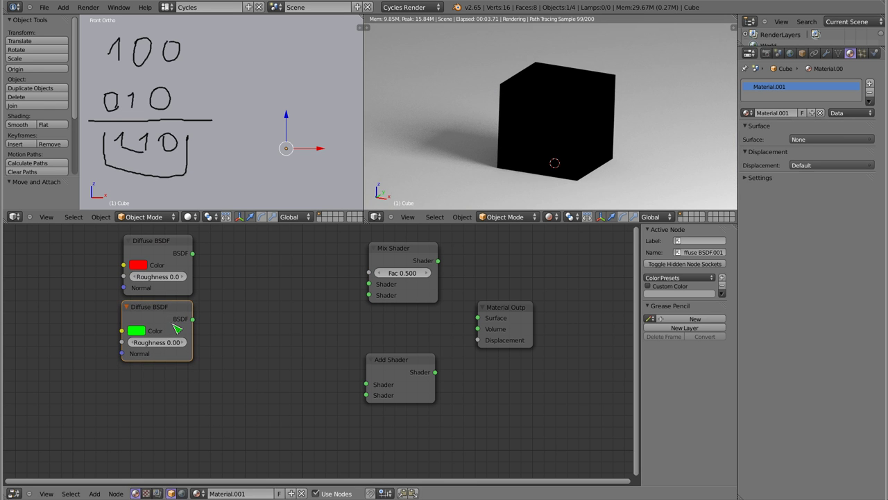
{"action": "key", "text": "shift+d"}
{"action": "left_click", "coordinate": [166, 385]}
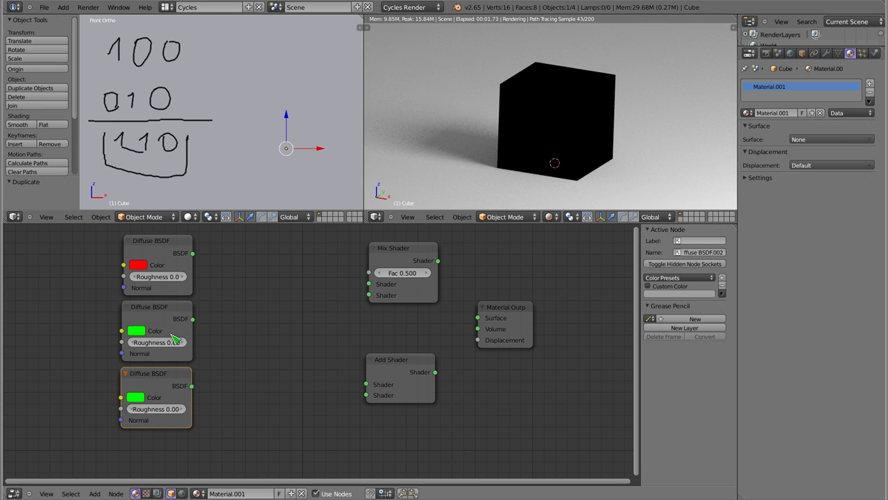
{"action": "left_click", "coordinate": [131, 402]}
{"action": "left_click", "coordinate": [154, 374]}
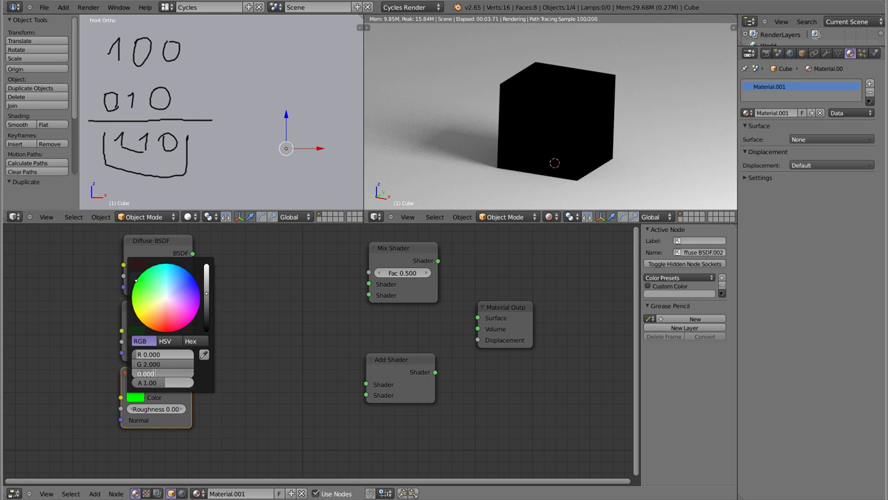
{"action": "key", "text": "Return"}
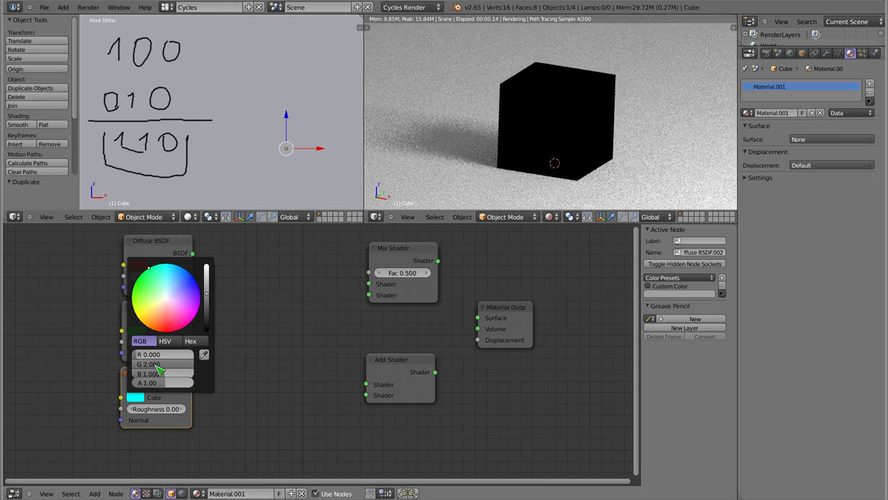
{"action": "left_click", "coordinate": [176, 365]}
{"action": "type", "text": "0"}
{"action": "key", "text": "Return"}
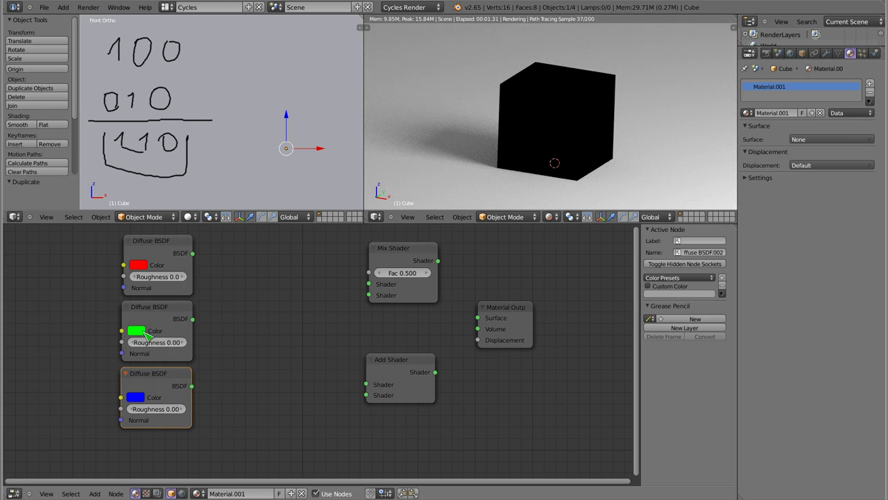
{"action": "left_click", "coordinate": [143, 334]}
{"action": "left_click_drag", "start_coordinate": [174, 297], "coordinate": [220, 322]}
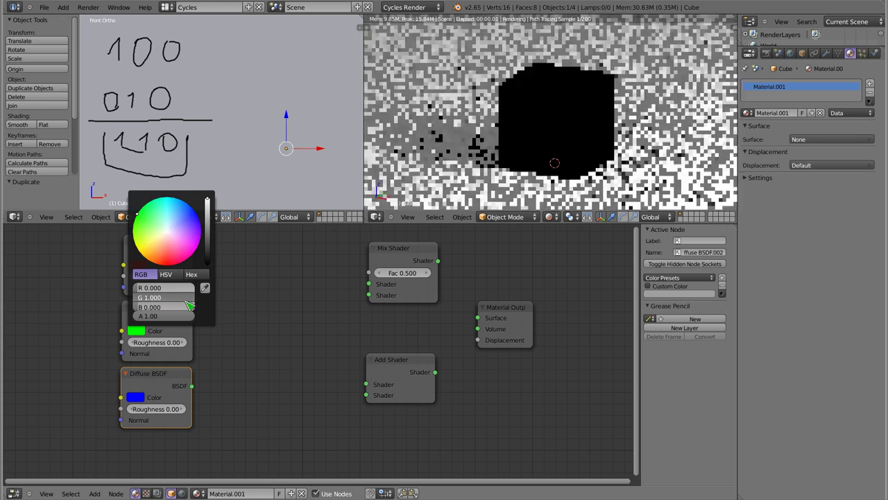
{"action": "left_click", "coordinate": [139, 265]}
{"action": "left_click_drag", "start_coordinate": [171, 225], "coordinate": [125, 229]}
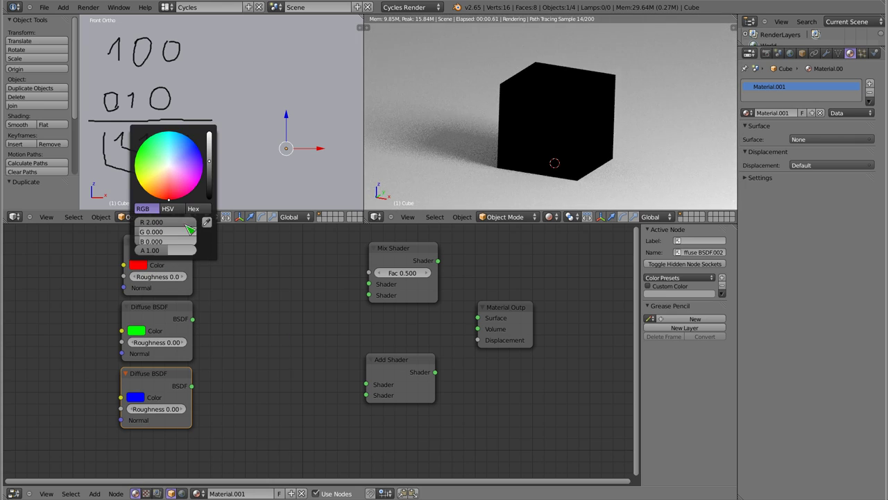
{"action": "key", "text": "Escape"}
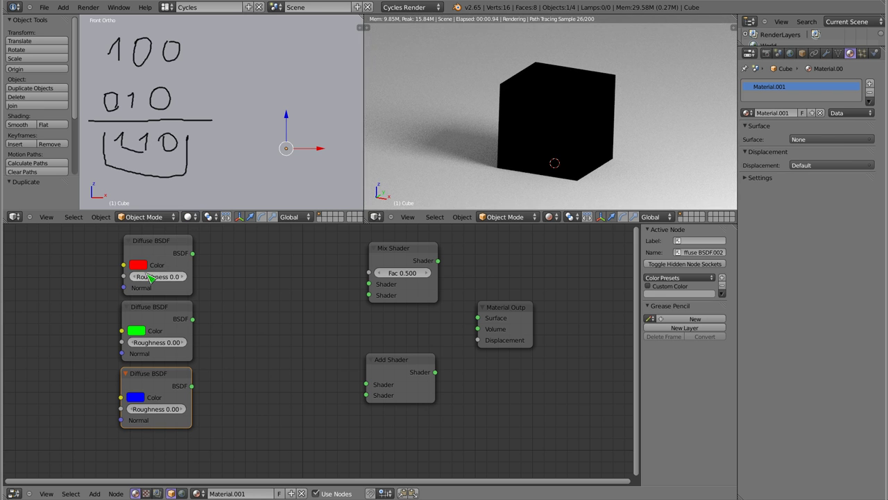
{"action": "left_click", "coordinate": [141, 267]}
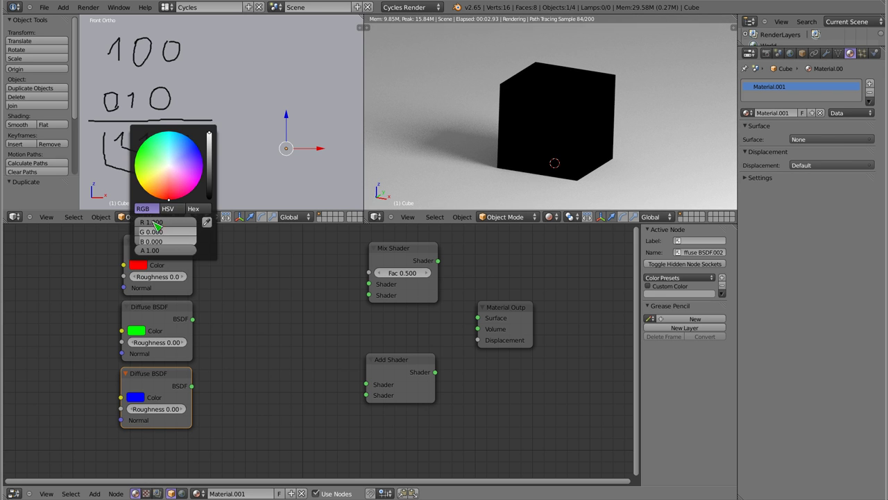
{"action": "left_click", "coordinate": [142, 333]}
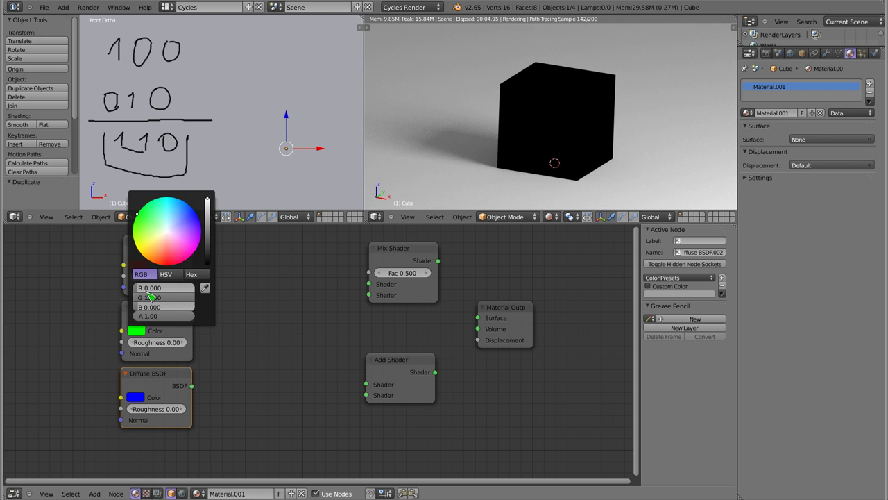
{"action": "left_click", "coordinate": [136, 397]}
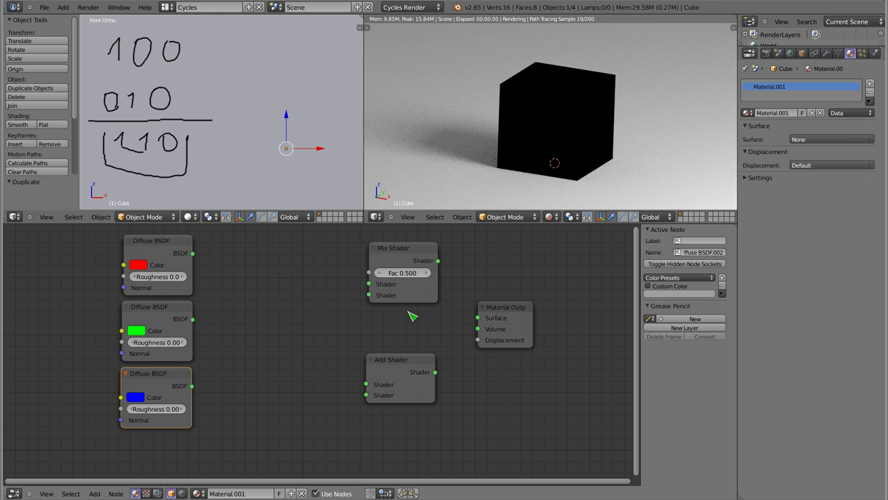
Step: Feed the red and green diffuse outputs into an Add Shader connected to Surface
{"action": "left_click_drag", "start_coordinate": [402, 370], "coordinate": [281, 265]}
{"action": "left_click_drag", "start_coordinate": [192, 253], "coordinate": [245, 279]}
{"action": "mouse_move", "coordinate": [192, 319]}
{"action": "left_mouse_down"}
{"action": "mouse_move", "coordinate": [245, 303]}
{"action": "mouse_move", "coordinate": [245, 290]}
{"action": "left_mouse_up"}
{"action": "left_click_drag", "start_coordinate": [314, 266], "coordinate": [477, 318]}
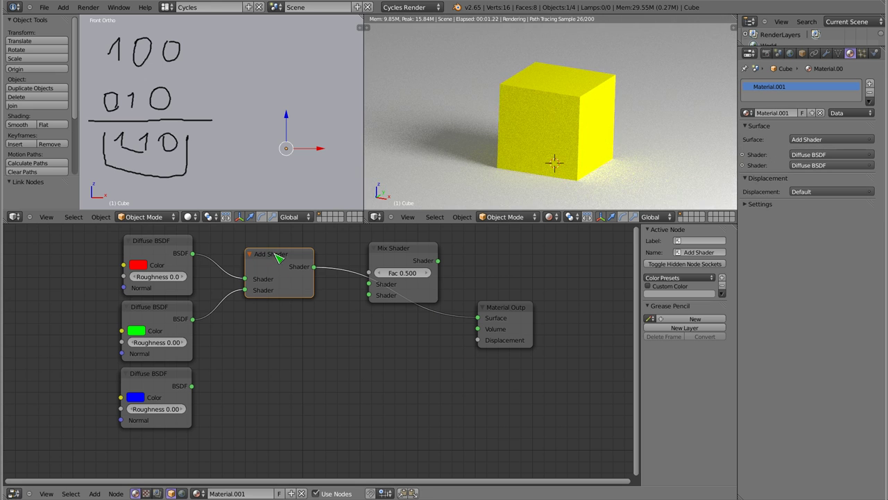
{"action": "left_click_drag", "start_coordinate": [275, 254], "coordinate": [263, 260]}
Step: Duplicate the Add Shader, chain the first sum plus blue diffuse into it, and connect it to Surface
{"action": "key", "text": "shift+d"}
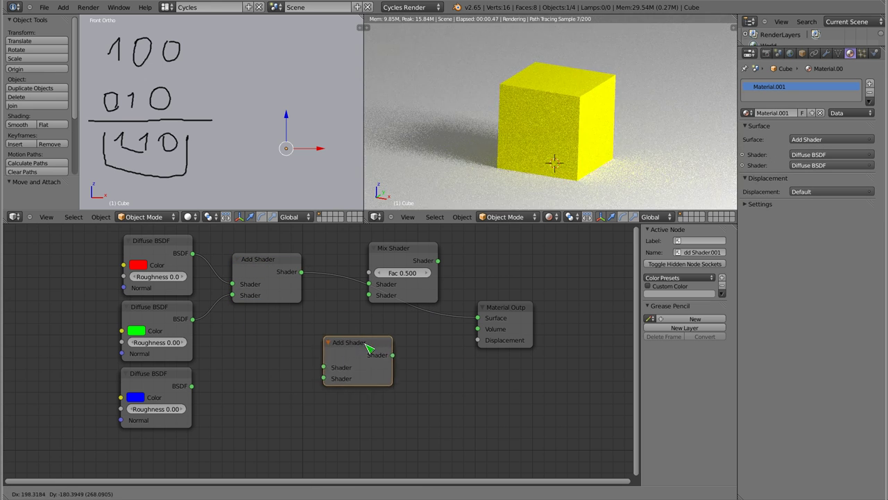
{"action": "left_click", "coordinate": [377, 349]}
{"action": "left_click_drag", "start_coordinate": [301, 272], "coordinate": [342, 374]}
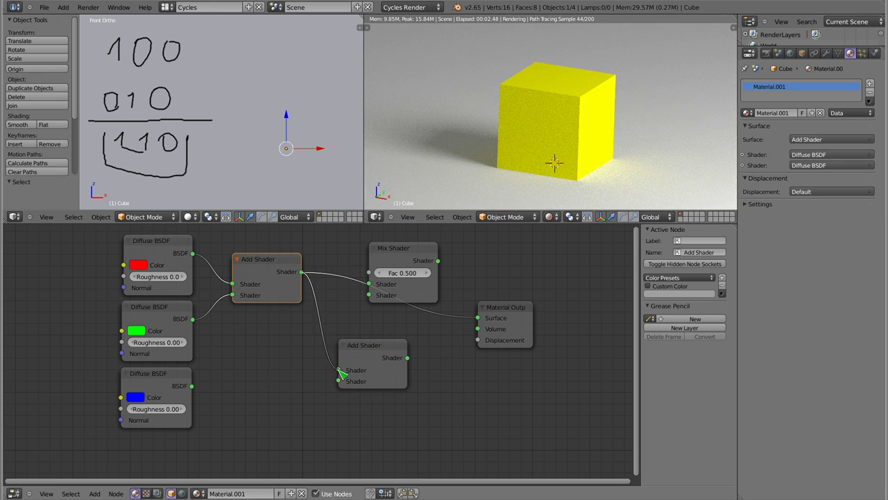
{"action": "left_click_drag", "start_coordinate": [192, 386], "coordinate": [338, 381]}
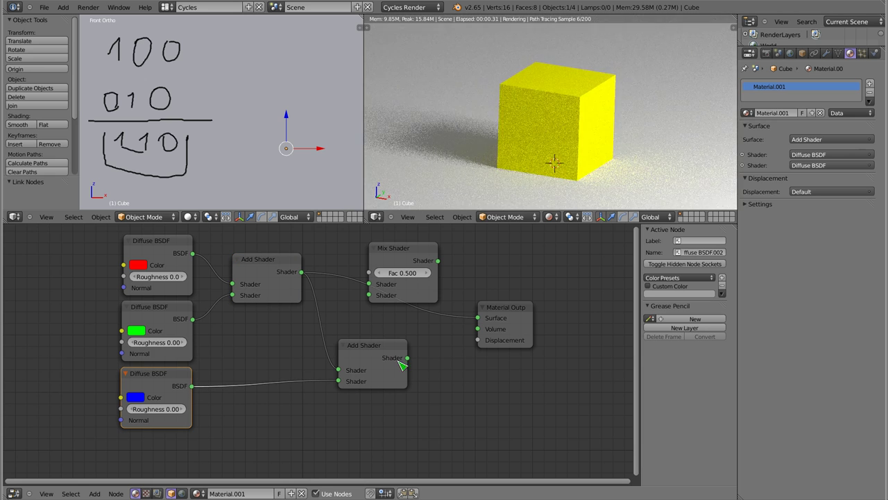
{"action": "left_click_drag", "start_coordinate": [406, 357], "coordinate": [478, 318]}
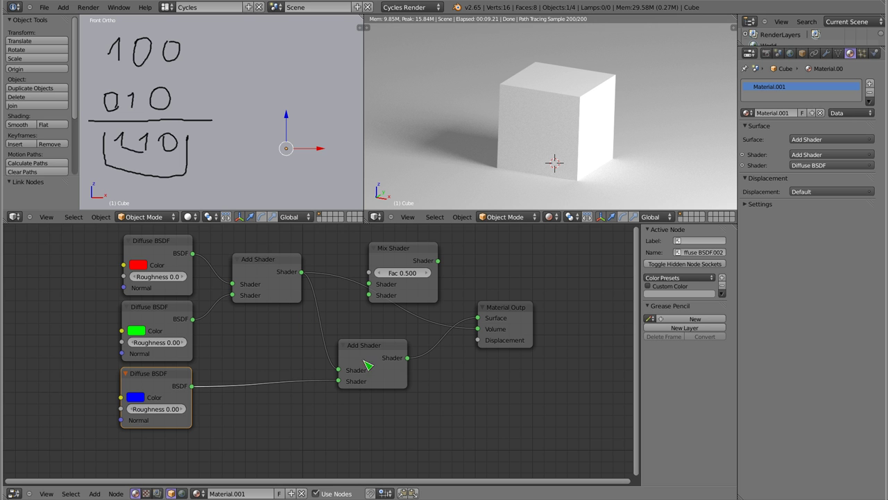
Step: Select both Add Shader nodes
{"action": "middle_click_drag", "start_coordinate": [351, 327], "coordinate": [258, 331]}
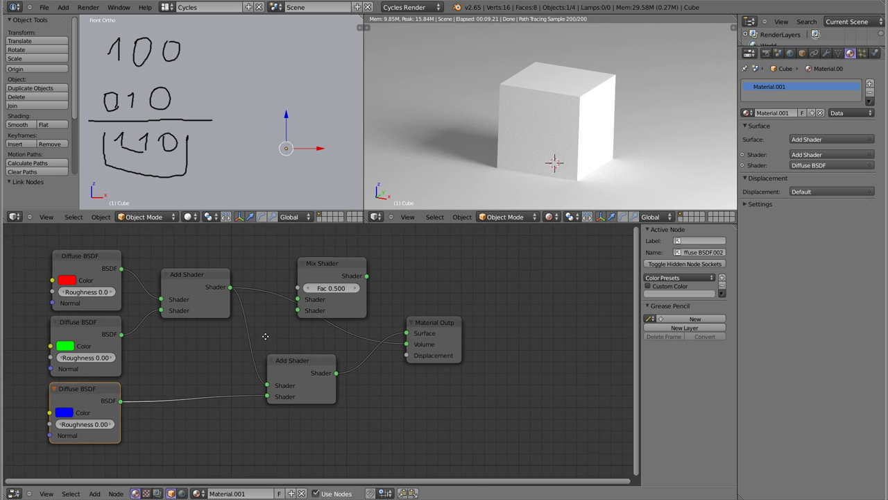
{"action": "left_click", "coordinate": [166, 267]}
{"action": "left_click", "coordinate": [284, 351], "text": "shift"}
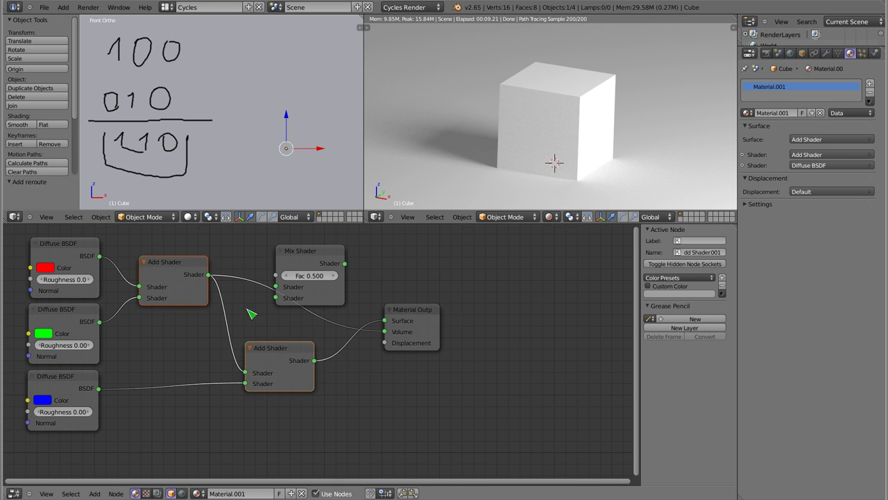
Step: Move the Add Shaders aside and wire the red and green diffuses into a Mix Shader
{"action": "key", "text": "g"}
{"action": "left_click", "coordinate": [254, 438]}
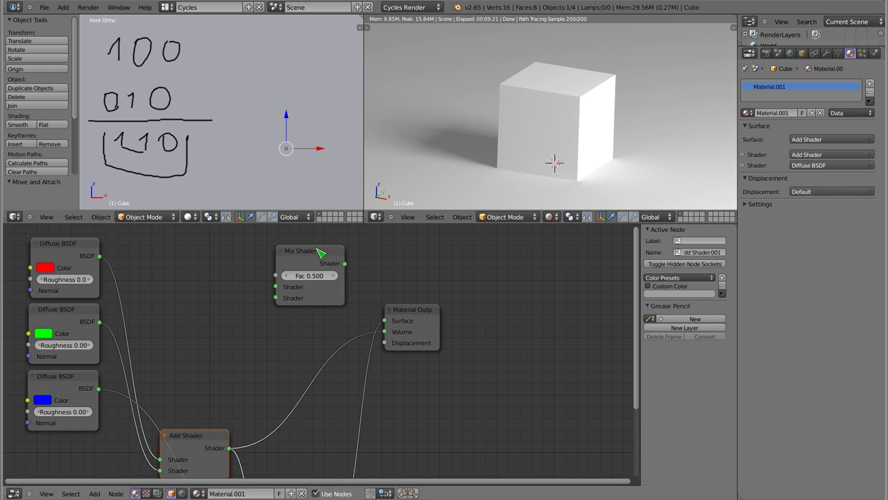
{"action": "left_click_drag", "start_coordinate": [320, 253], "coordinate": [183, 246]}
{"action": "left_click_drag", "start_coordinate": [99, 256], "coordinate": [139, 279]}
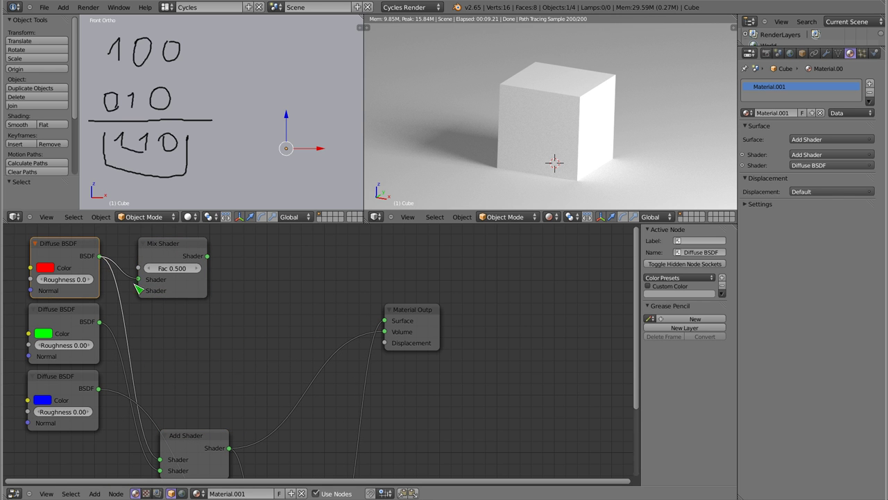
{"action": "left_click_drag", "start_coordinate": [100, 321], "coordinate": [139, 290]}
Step: Duplicate the Mix Shader, blend the first mix with blue diffuse, and connect it to Surface
{"action": "left_click", "coordinate": [181, 247]}
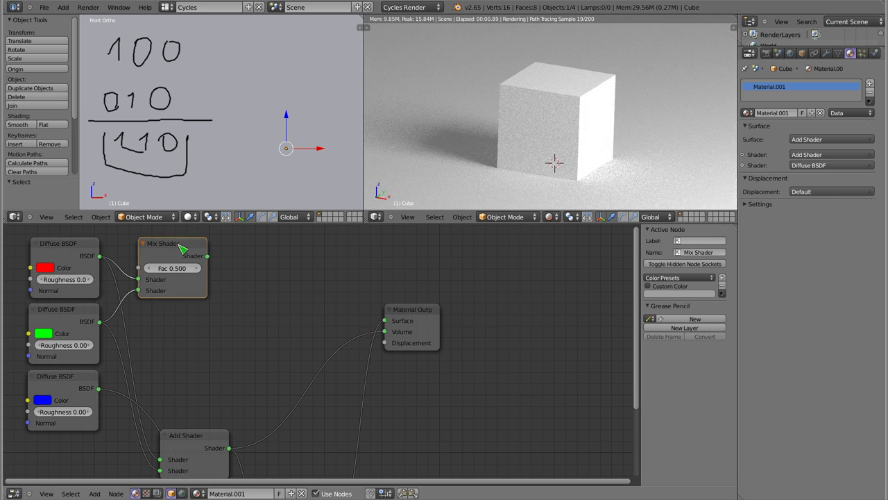
{"action": "key", "text": "shift+d"}
{"action": "left_click_drag", "start_coordinate": [207, 257], "coordinate": [239, 336]}
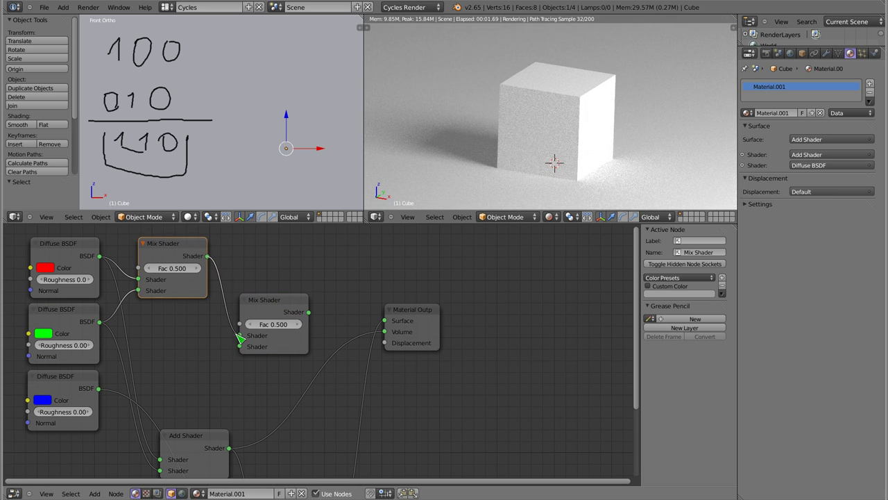
{"action": "left_click_drag", "start_coordinate": [99, 388], "coordinate": [239, 346]}
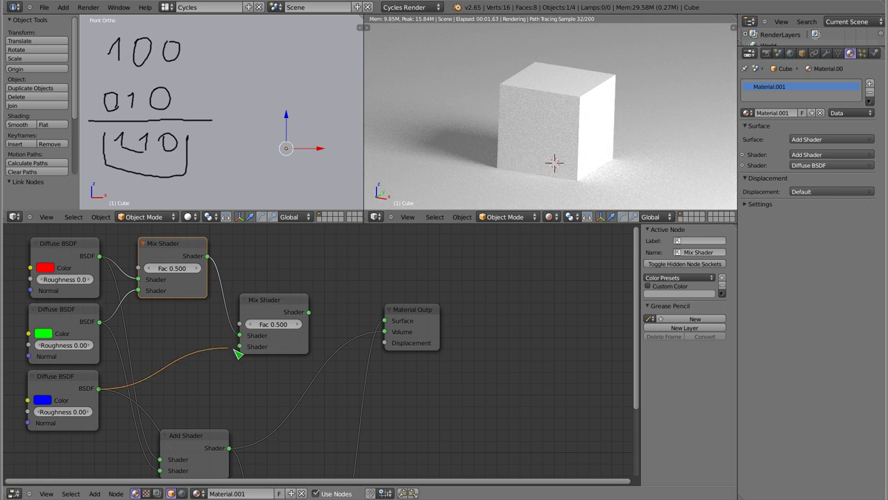
{"action": "left_click_drag", "start_coordinate": [309, 313], "coordinate": [384, 321]}
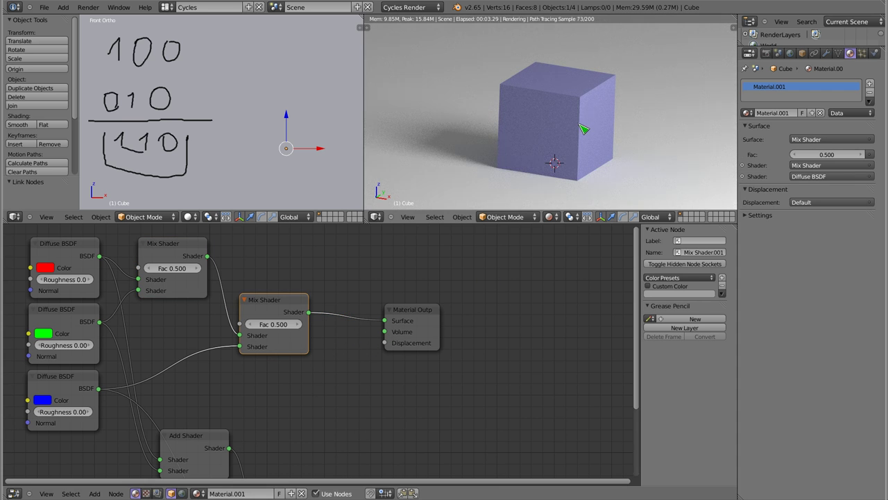
{"action": "key", "text": "g"}
{"action": "left_click", "coordinate": [342, 268]}
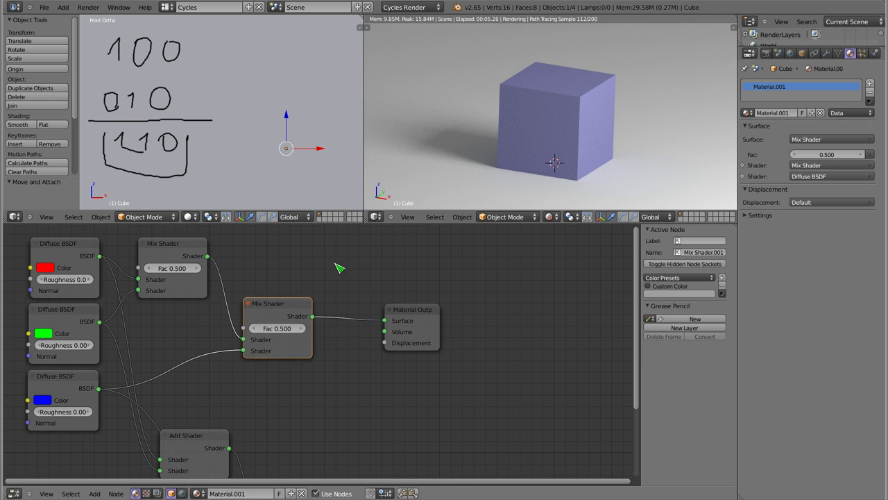
{"action": "middle_click_drag", "start_coordinate": [343, 268], "coordinate": [375, 273]}
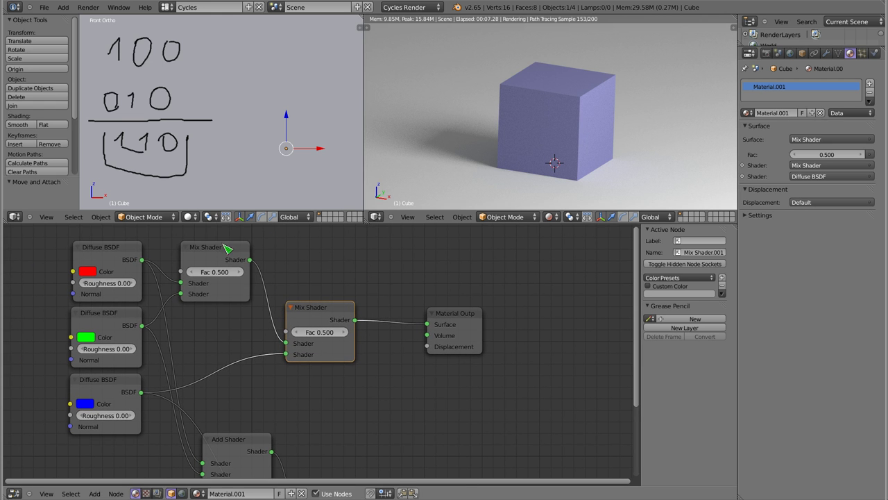
{"action": "left_click_drag", "start_coordinate": [229, 247], "coordinate": [225, 253]}
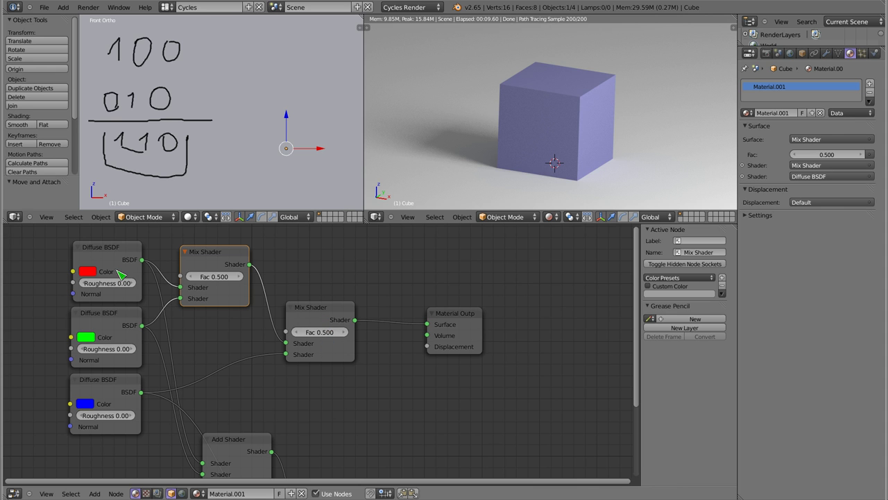
Step: Try the second Mix Shader's Fac at 0.33, then return it to 0.500
{"action": "left_click", "coordinate": [322, 337]}
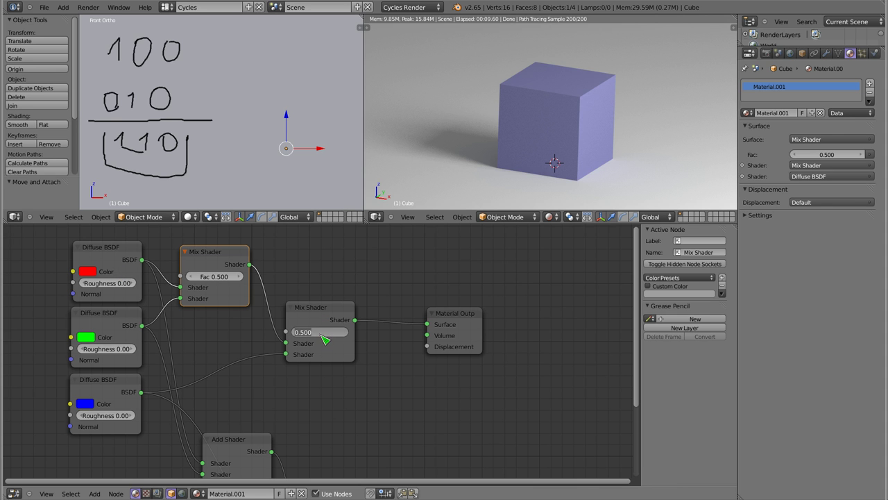
{"action": "type", "text": ".3"}
{"action": "key", "text": "Return"}
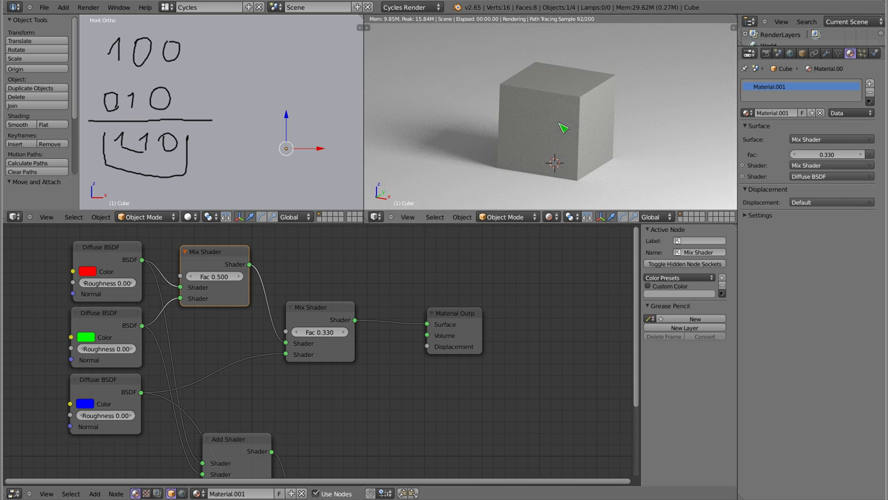
{"action": "left_click", "coordinate": [325, 338]}
{"action": "key", "text": "Return"}
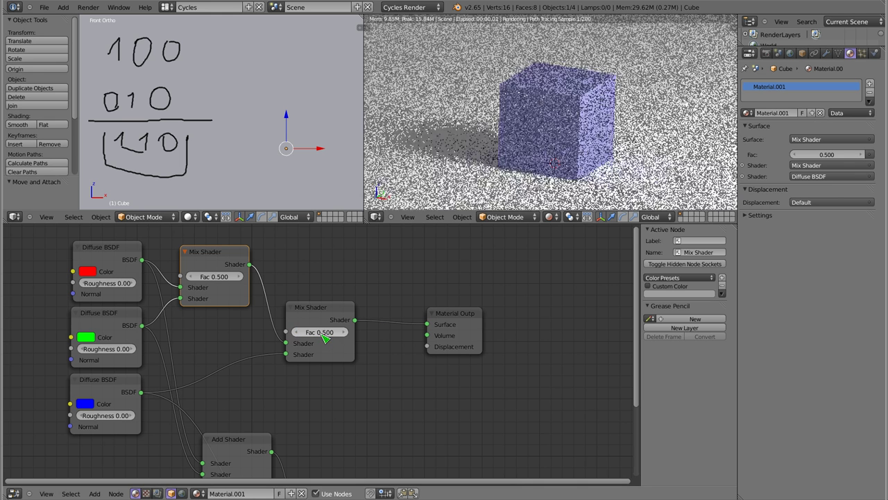
Step: Set the green diffuse colour's G to 2.000 after briefly trying 0.2
{"action": "left_click", "coordinate": [87, 272]}
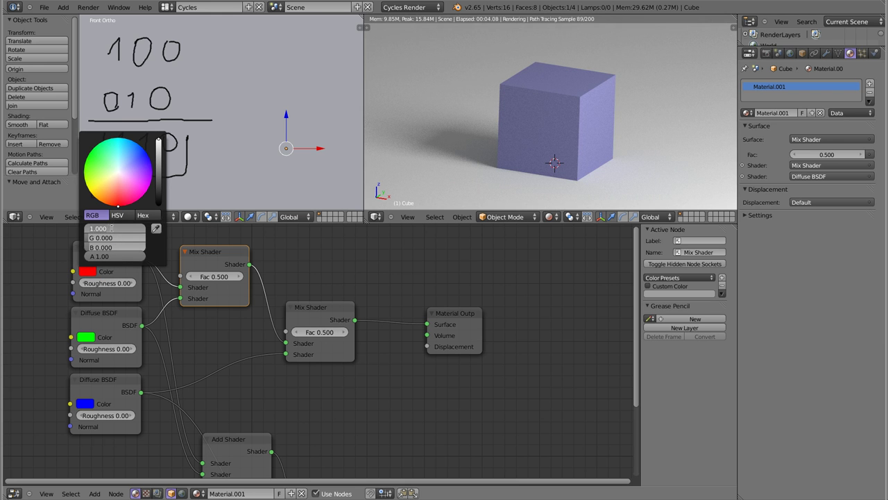
{"action": "key", "text": "Return"}
{"action": "left_click", "coordinate": [86, 337]}
{"action": "left_click", "coordinate": [114, 303]}
{"action": "type", "text": ".2"}
{"action": "key", "text": "Return"}
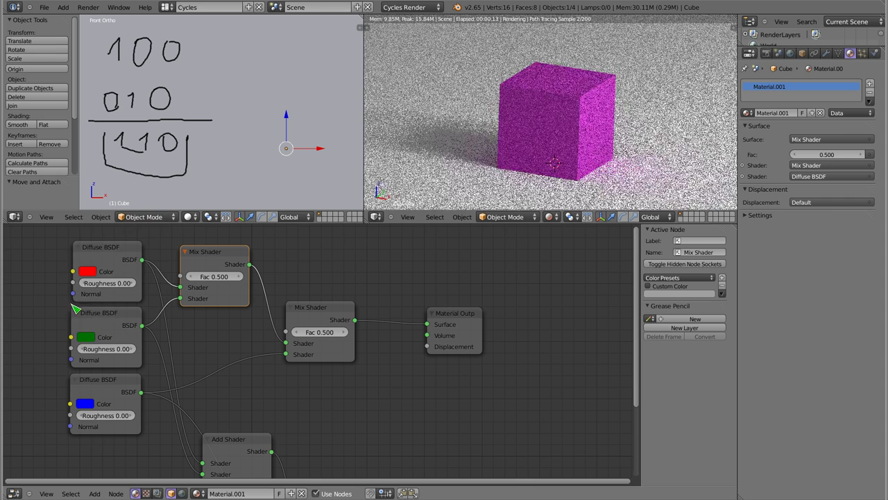
{"action": "left_click", "coordinate": [86, 337]}
{"action": "left_click", "coordinate": [115, 304]}
{"action": "type", "text": "2"}
{"action": "key", "text": "Return"}
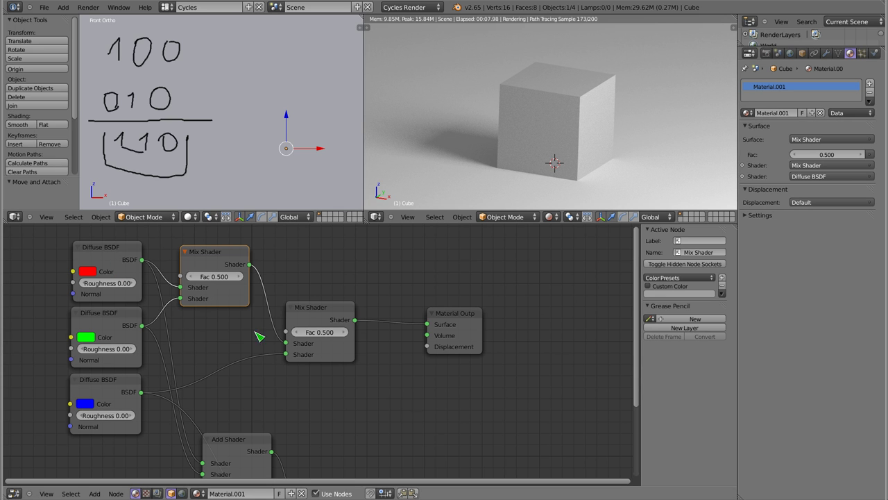
{"action": "left_click", "coordinate": [460, 315]}
{"action": "left_click_drag", "start_coordinate": [461, 316], "coordinate": [465, 313]}
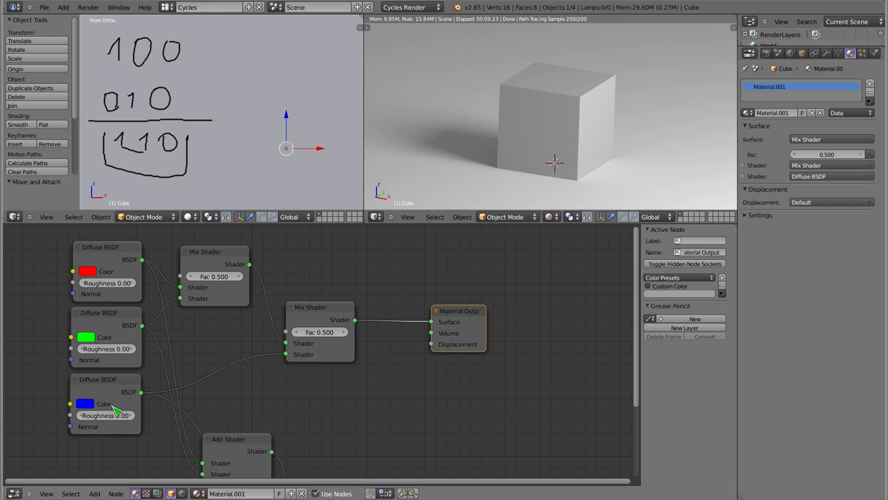
{"action": "left_click", "coordinate": [86, 405]}
Step: Delete both Mix Shader nodes
{"action": "scroll", "coordinate": [141, 311], "scroll_direction": "down", "scroll_amount": 3}
{"action": "middle_click_drag", "start_coordinate": [242, 359], "coordinate": [268, 355]}
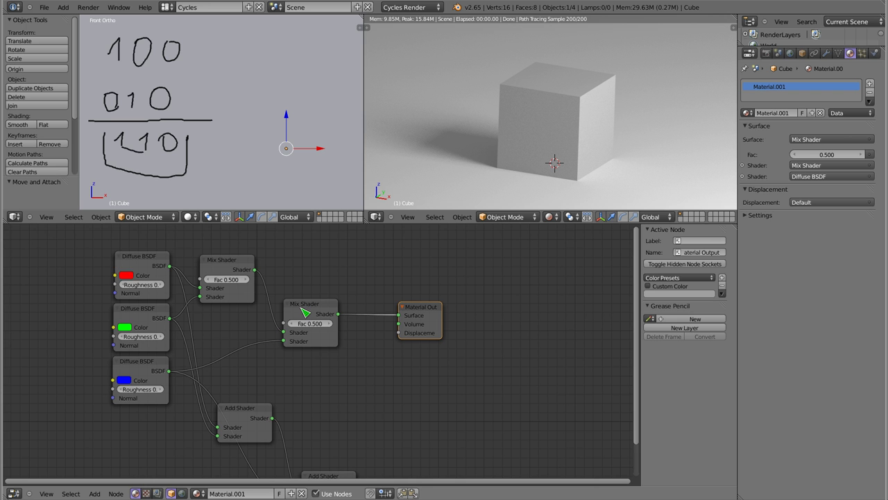
{"action": "left_click", "coordinate": [236, 261]}
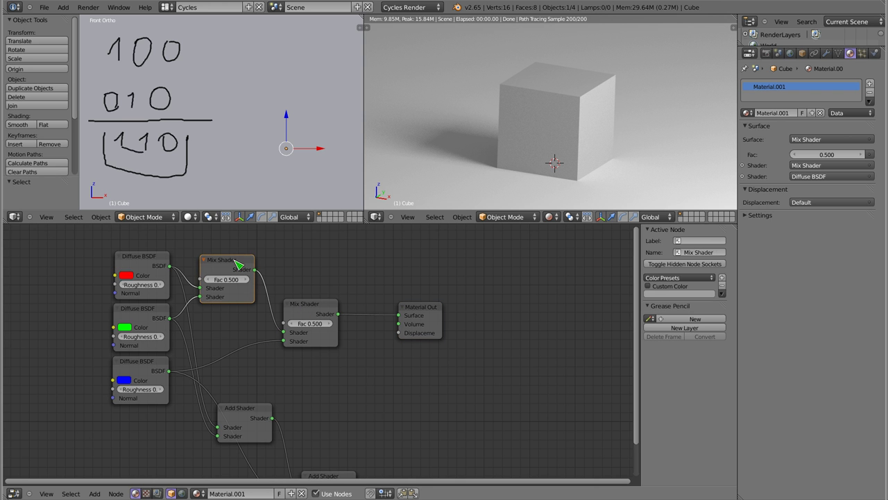
{"action": "key", "text": "x"}
{"action": "left_click", "coordinate": [329, 306]}
{"action": "key", "text": "x"}
Step: Bring the two Add Shaders back beside the diffuses and connect the second to Surface
{"action": "mouse_move", "coordinate": [249, 410]}
{"action": "left_mouse_down"}
{"action": "mouse_move", "coordinate": [325, 253]}
{"action": "mouse_move", "coordinate": [288, 282]}
{"action": "left_mouse_up"}
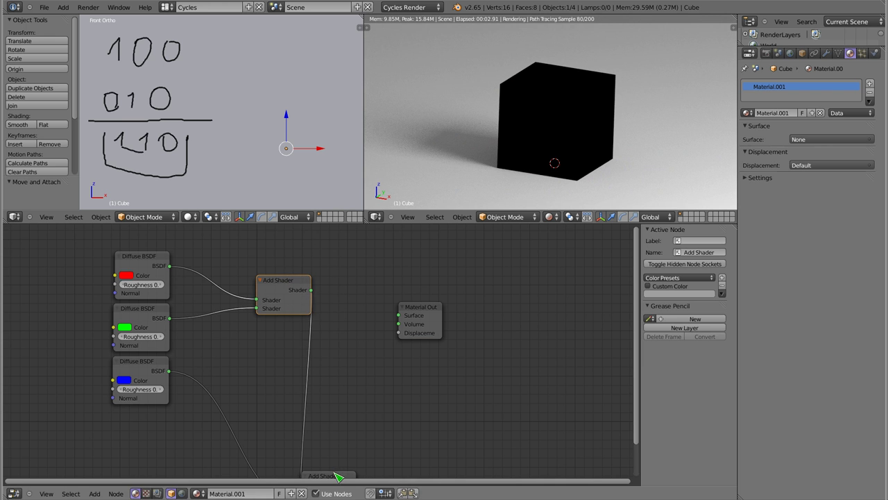
{"action": "left_click_drag", "start_coordinate": [338, 477], "coordinate": [362, 320]}
{"action": "left_click_drag", "start_coordinate": [441, 310], "coordinate": [493, 312]}
{"action": "left_click_drag", "start_coordinate": [381, 330], "coordinate": [440, 316]}
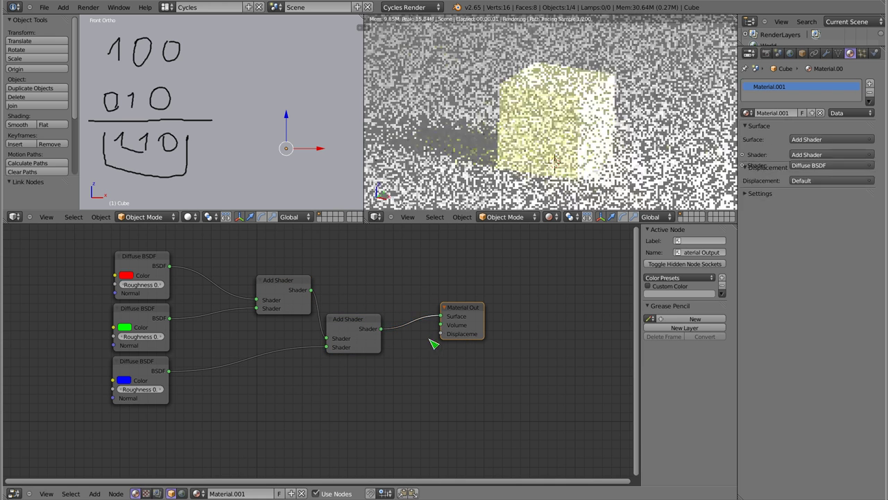
{"action": "left_click_drag", "start_coordinate": [367, 315], "coordinate": [384, 320]}
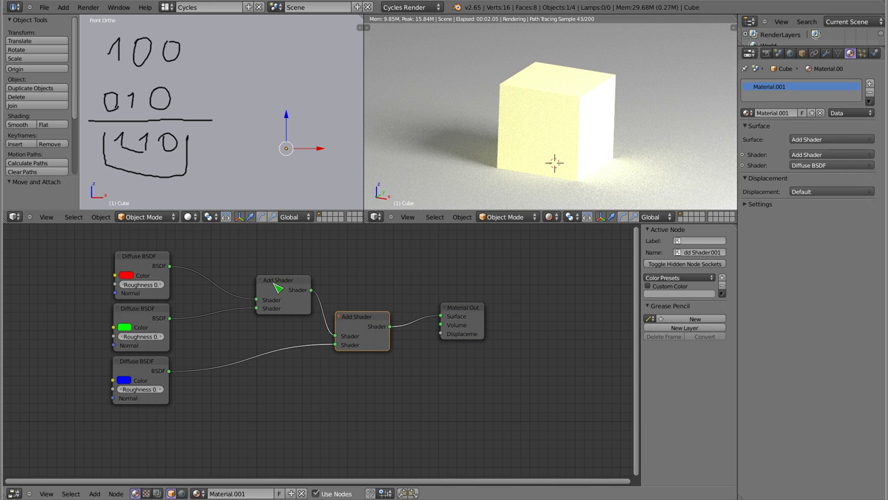
{"action": "left_click_drag", "start_coordinate": [277, 289], "coordinate": [266, 292]}
Step: Check the red and green colours and reposition the two Add Shader nodes
{"action": "left_click", "coordinate": [126, 276]}
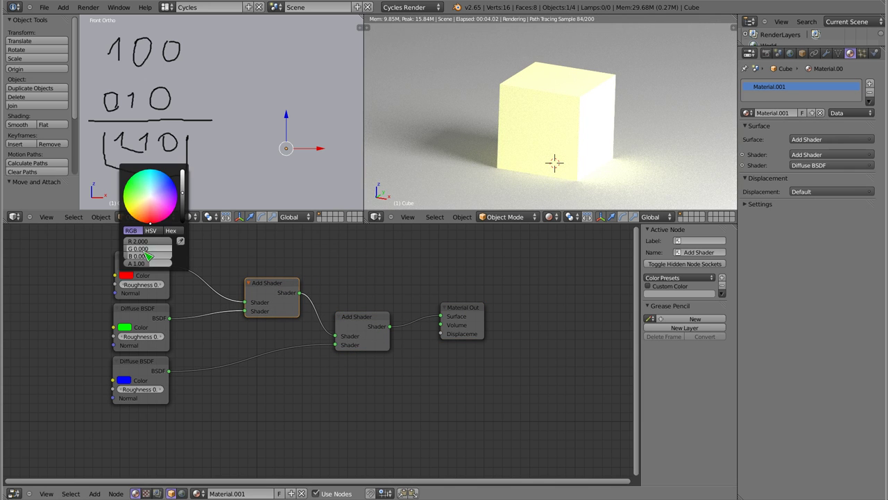
{"action": "left_click", "coordinate": [125, 327]}
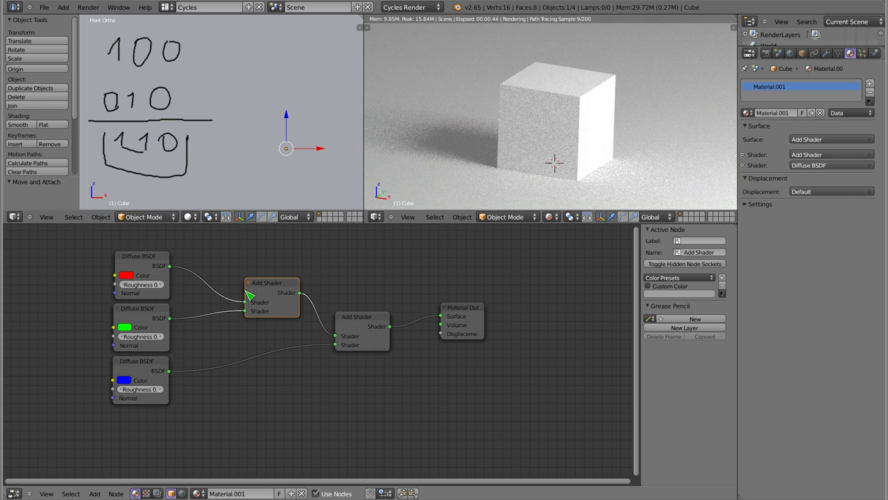
{"action": "left_click_drag", "start_coordinate": [277, 292], "coordinate": [265, 292]}
{"action": "left_click", "coordinate": [364, 324]}
{"action": "left_click_drag", "start_coordinate": [365, 324], "coordinate": [351, 326]}
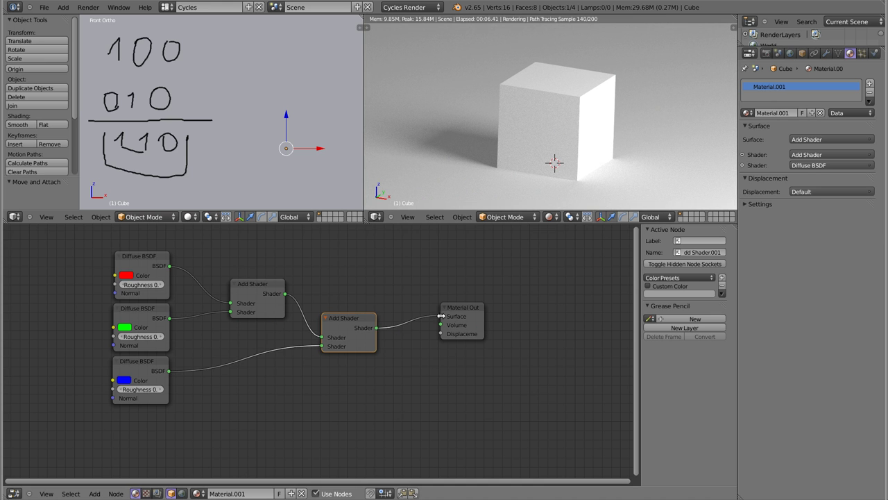
{"action": "left_click", "coordinate": [253, 285]}
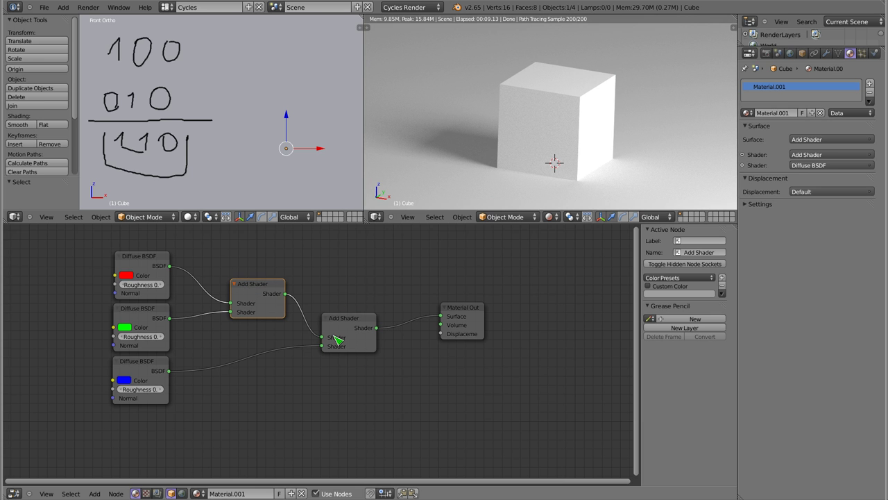
{"action": "left_click_drag", "start_coordinate": [271, 291], "coordinate": [276, 311]}
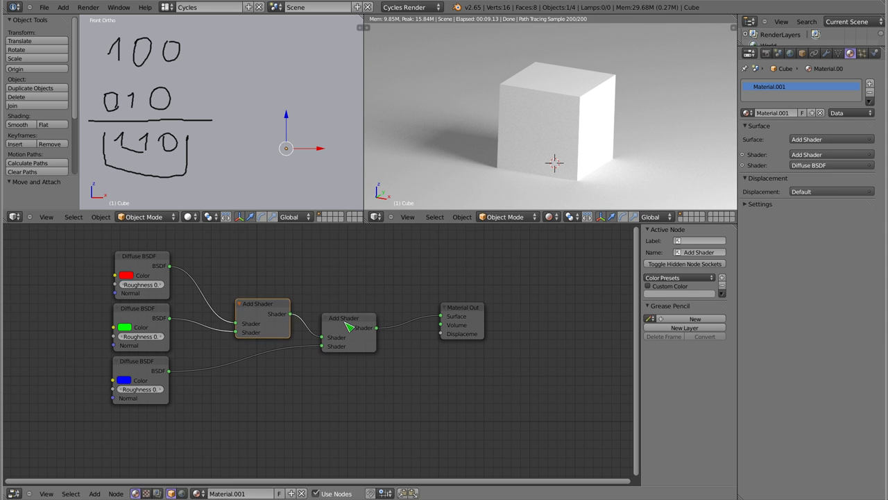
{"action": "left_click_drag", "start_coordinate": [350, 323], "coordinate": [345, 351]}
Step: Duplicate the red Diffuse BSDF and cut the existing link into Surface
{"action": "left_click", "coordinate": [143, 262]}
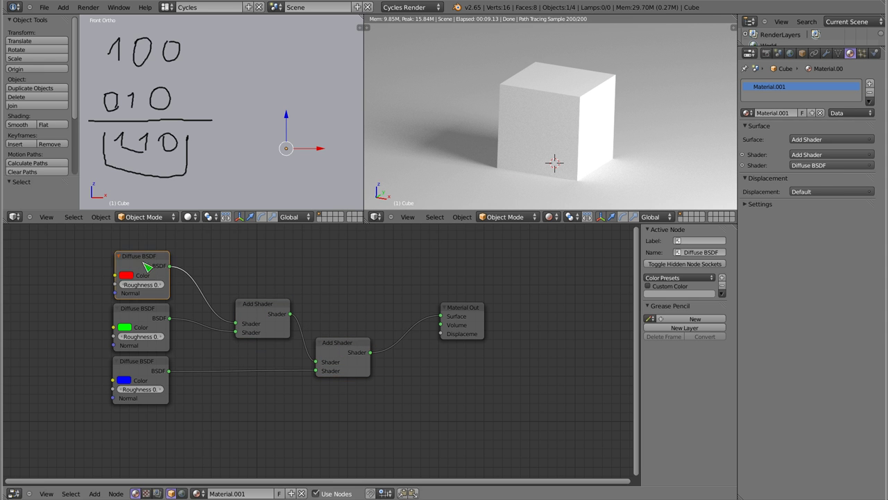
{"action": "key", "text": "shift+d"}
{"action": "left_click", "coordinate": [399, 256]}
{"action": "mouse_move", "coordinate": [466, 309]}
{"action": "left_mouse_down"}
{"action": "mouse_move", "coordinate": [486, 299]}
{"action": "mouse_move", "coordinate": [382, 307]}
{"action": "left_mouse_up"}
{"action": "left_click", "coordinate": [349, 268]}
Step: Connect the duplicate Diffuse BSDF to Surface and set its red channel to 0, making it black
{"action": "left_click", "coordinate": [350, 270]}
{"action": "left_click", "coordinate": [363, 234]}
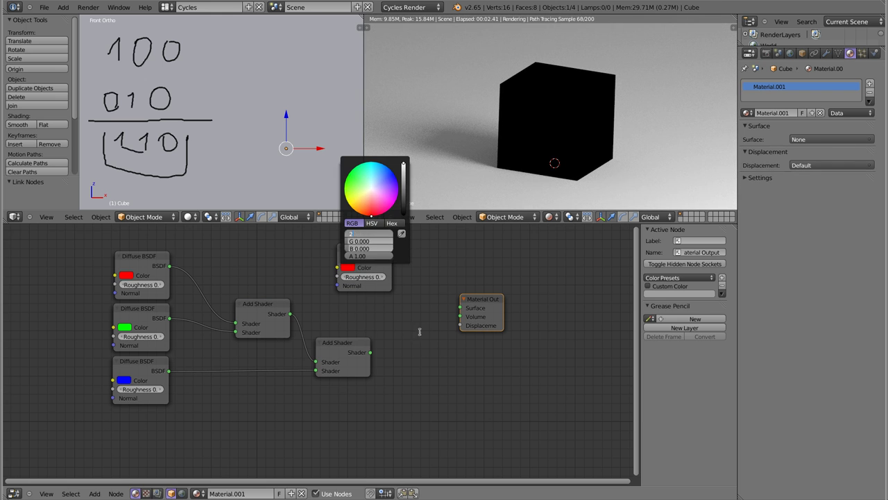
{"action": "key", "text": "Return"}
{"action": "left_click_drag", "start_coordinate": [392, 258], "coordinate": [465, 309]}
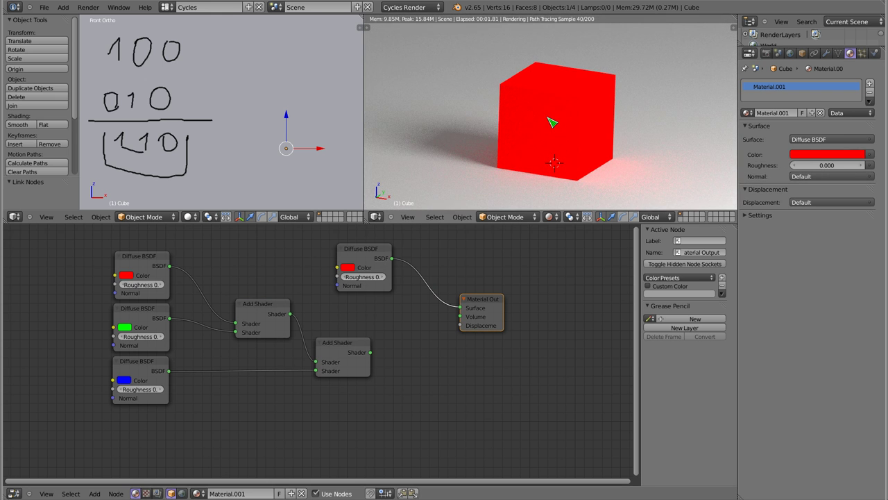
{"action": "left_click", "coordinate": [347, 267]}
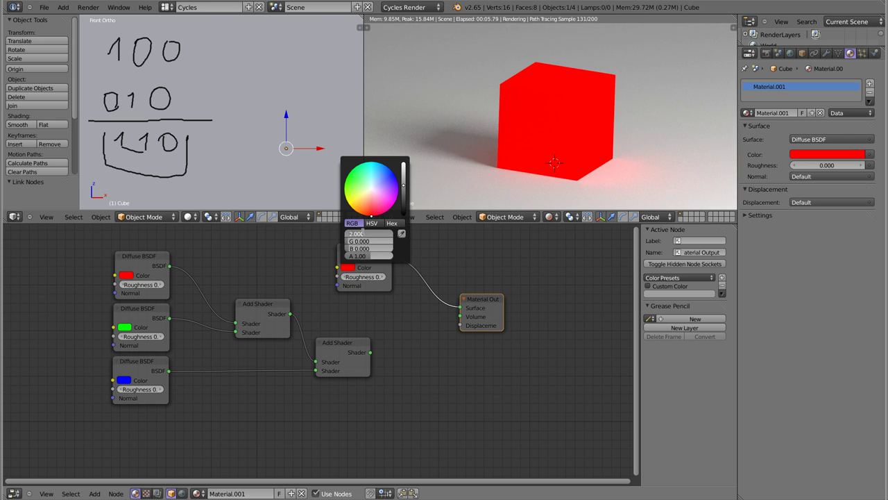
{"action": "type", "text": "0"}
{"action": "key", "text": "Return"}
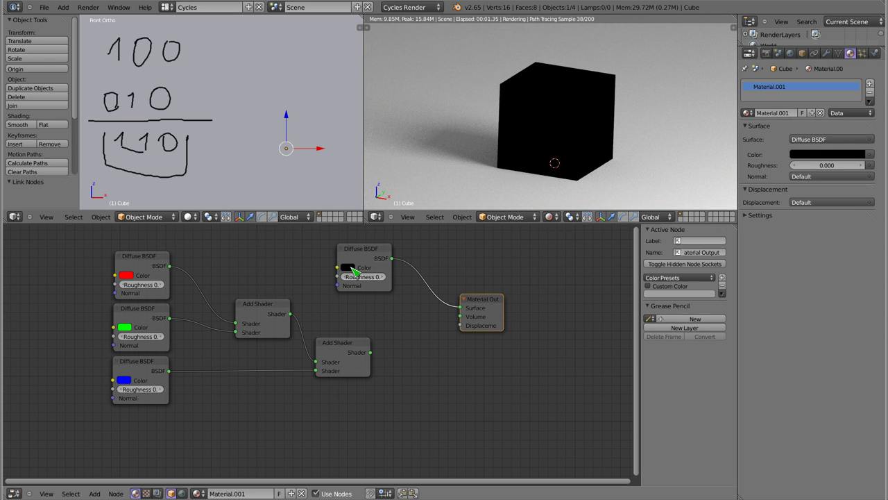
{"action": "left_click", "coordinate": [352, 269]}
{"action": "left_click", "coordinate": [362, 234]}
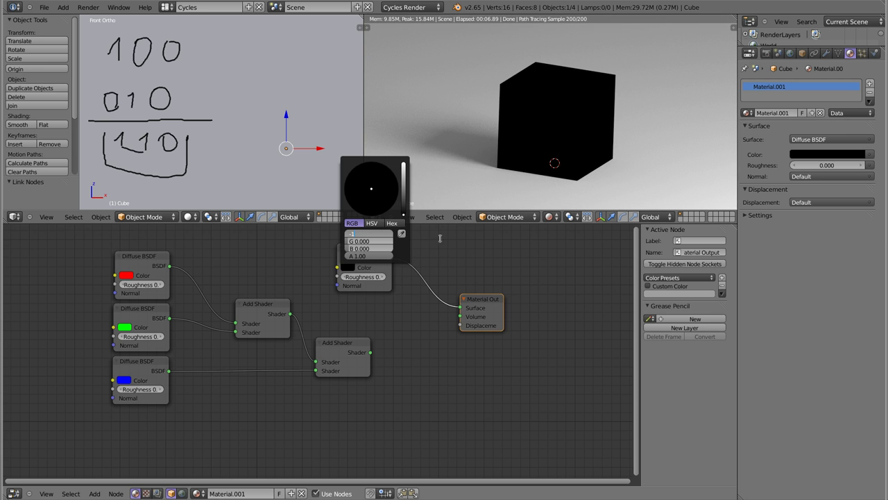
{"action": "key", "text": "Return"}
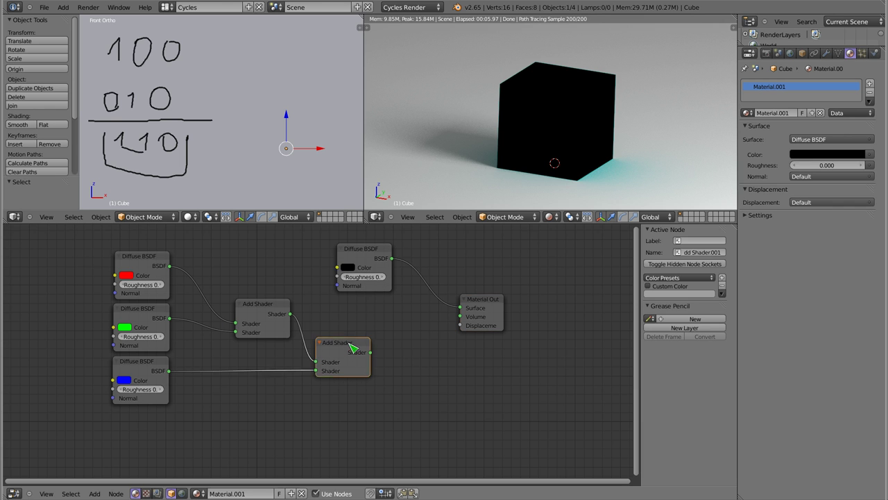
Step: Insert a duplicated Add Shader into the output link, fed by the black diffuse and the RGB sum
{"action": "left_click_drag", "start_coordinate": [352, 347], "coordinate": [376, 341]}
{"action": "left_click_drag", "start_coordinate": [491, 298], "coordinate": [560, 299]}
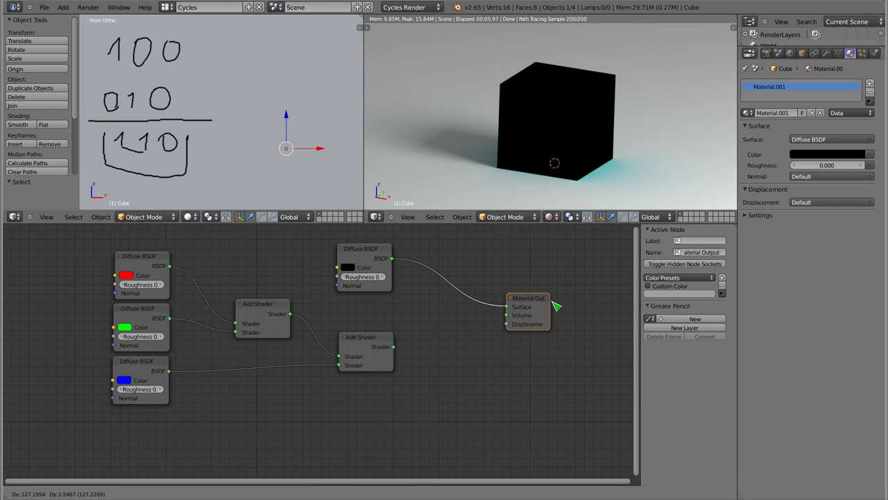
{"action": "left_click", "coordinate": [366, 341]}
{"action": "key", "text": "shift+d"}
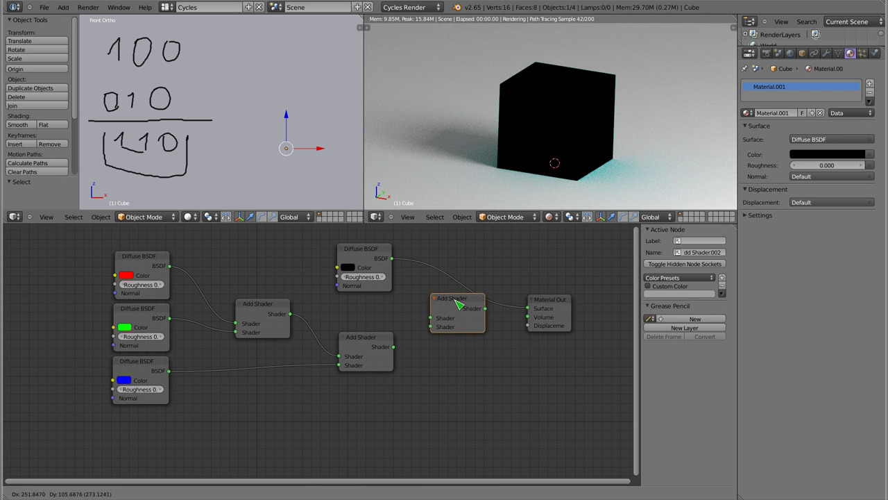
{"action": "left_click", "coordinate": [458, 304]}
{"action": "left_click_drag", "start_coordinate": [393, 347], "coordinate": [430, 326]}
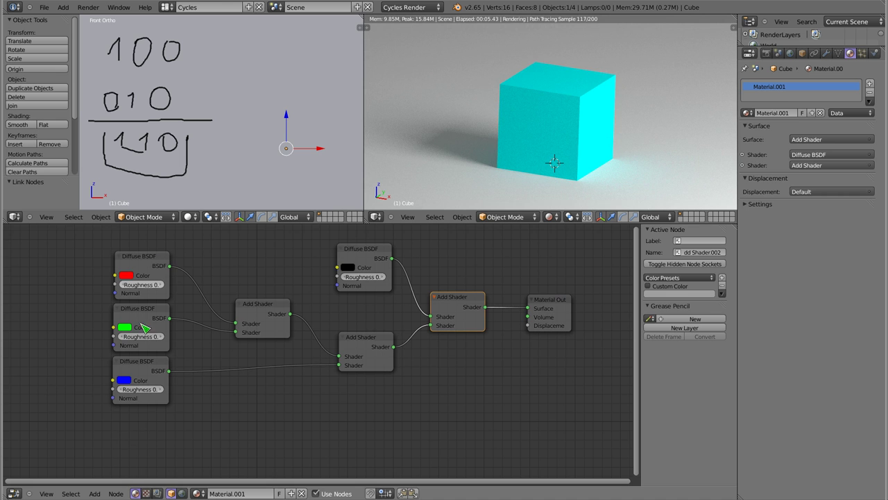
Step: Handwrite 111 in the front view and select the black Diffuse BSDF
{"action": "mouse_move", "coordinate": [236, 182]}
{"action": "left_mouse_down"}
{"action": "mouse_move", "coordinate": [244, 194]}
{"action": "mouse_move", "coordinate": [288, 191]}
{"action": "left_mouse_up"}
{"action": "left_click", "coordinate": [383, 260]}
{"action": "left_click", "coordinate": [348, 267]}
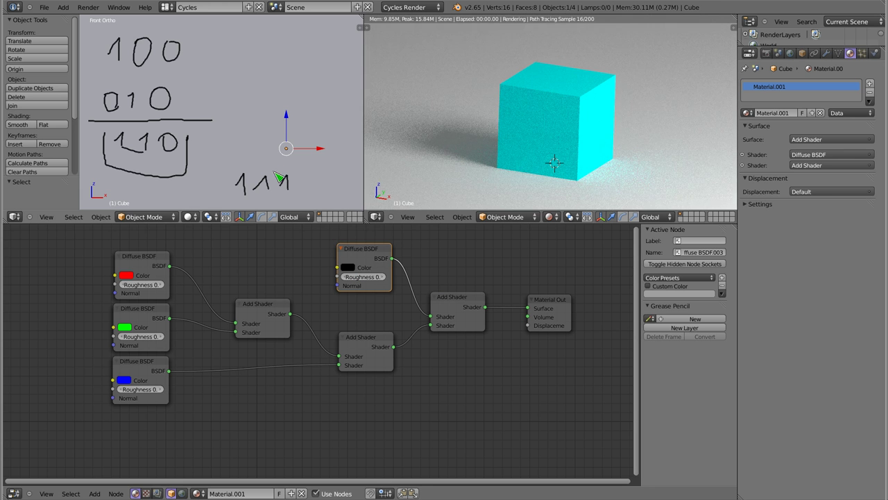
Step: Write '-100' with an underline beneath the handwritten 111 in the front view
{"action": "scroll", "coordinate": [277, 177], "scroll_direction": "down", "scroll_amount": 3, "text": "shift"}
{"action": "mouse_move", "coordinate": [215, 172]}
{"action": "left_mouse_down"}
{"action": "mouse_move", "coordinate": [244, 190]}
{"action": "mouse_move", "coordinate": [262, 186]}
{"action": "mouse_move", "coordinate": [262, 164]}
{"action": "mouse_move", "coordinate": [286, 162]}
{"action": "left_mouse_up"}
{"action": "mouse_move", "coordinate": [211, 193]}
{"action": "left_mouse_down"}
{"action": "mouse_move", "coordinate": [321, 196]}
{"action": "mouse_move", "coordinate": [248, 208]}
{"action": "mouse_move", "coordinate": [255, 209]}
{"action": "left_mouse_up"}
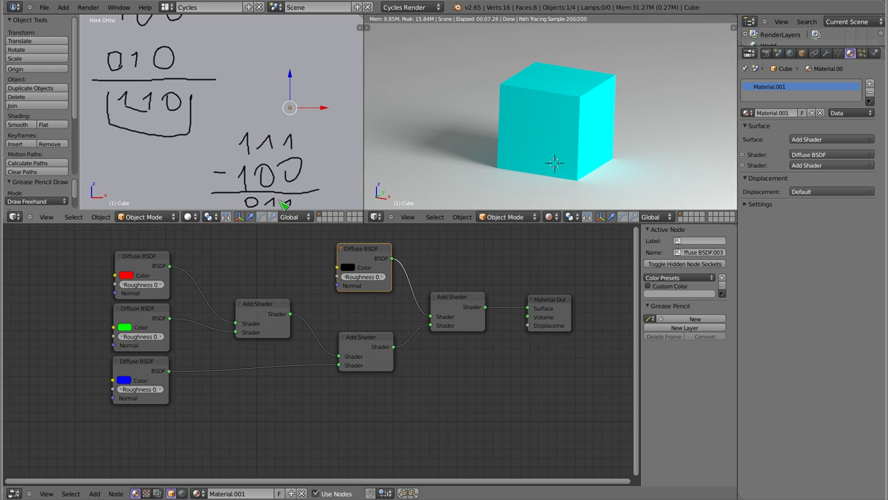
{"action": "middle_click_drag", "start_coordinate": [276, 207], "coordinate": [287, 186], "text": "shift"}
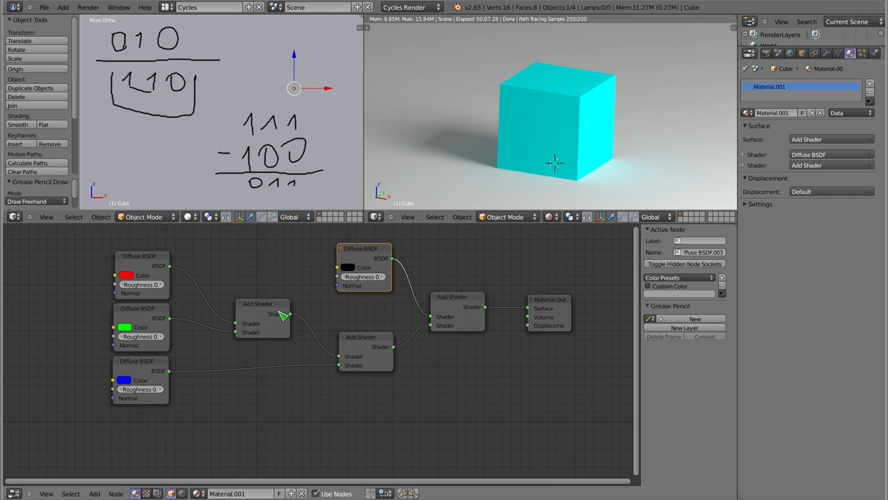
{"action": "left_click_drag", "start_coordinate": [367, 250], "coordinate": [374, 255]}
Step: Nudge the final Add Shader right and reframe the three-Add-Shader node tree
{"action": "left_click_drag", "start_coordinate": [461, 300], "coordinate": [475, 305]}
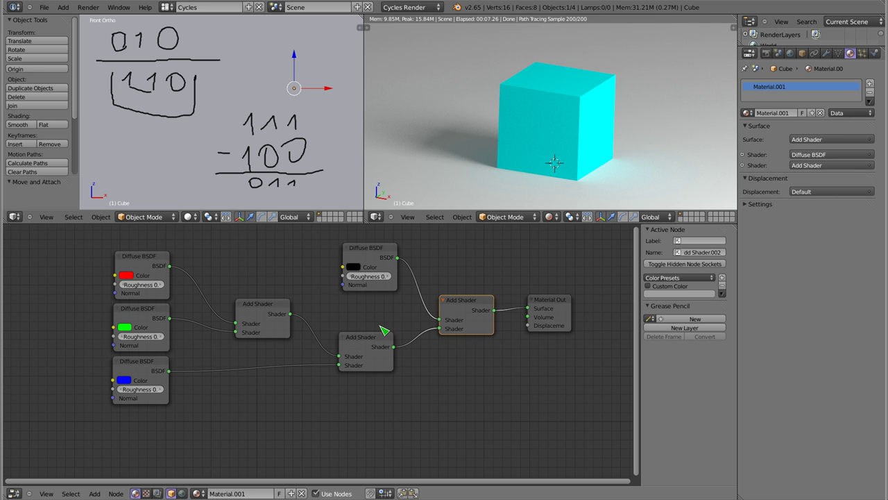
{"action": "middle_click_drag", "start_coordinate": [365, 316], "coordinate": [330, 330]}
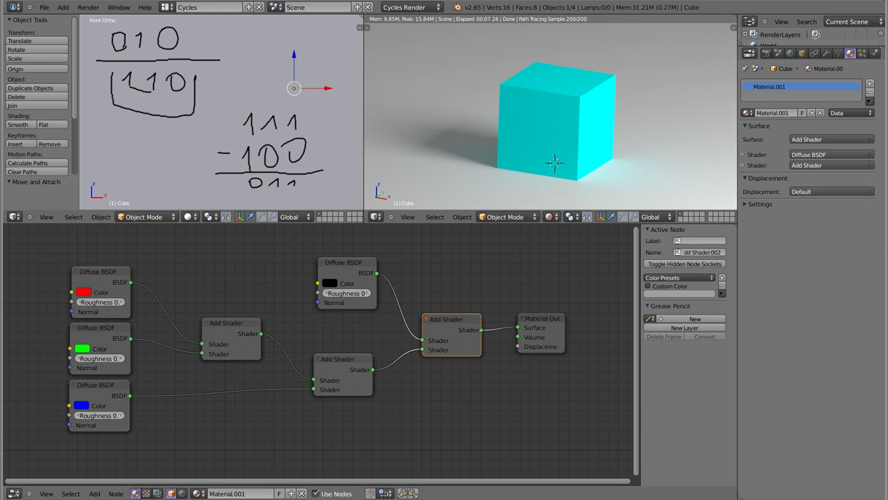